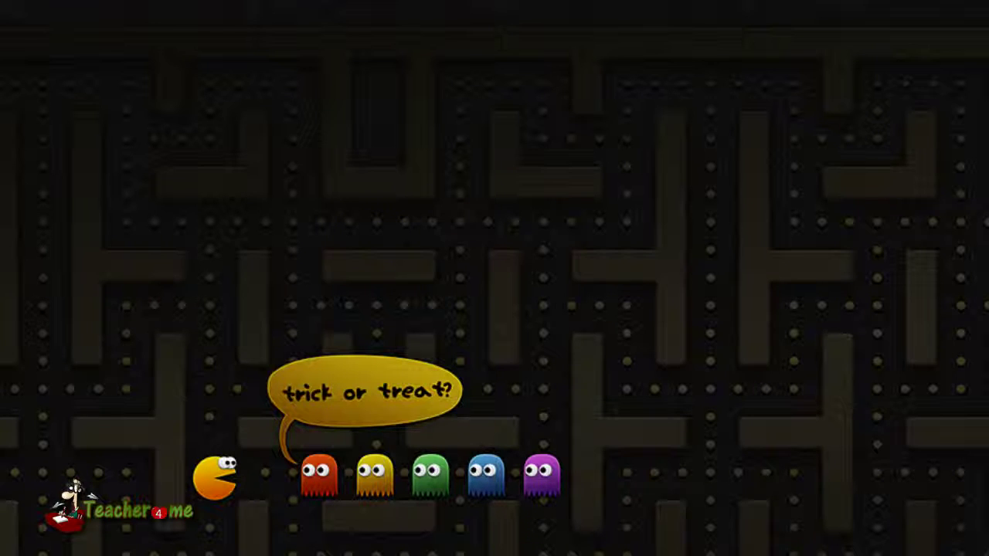
# Step: Drag DropZone.exe from the file window onto the Windows desktop
pyautogui.moveTo(494, 551); pyautogui.dragTo(396, 302)
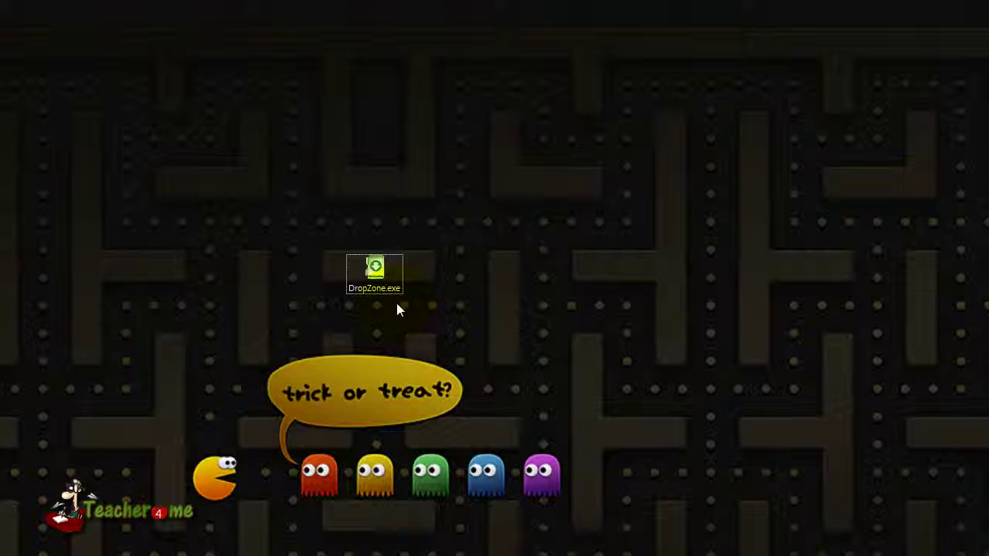
# Step: Move the DropZone.exe icon in two moves toward the right of the desktop
pyautogui.click(396, 303)
pyautogui.moveTo(387, 285); pyautogui.dragTo(563, 285)
pyautogui.click(504, 431)
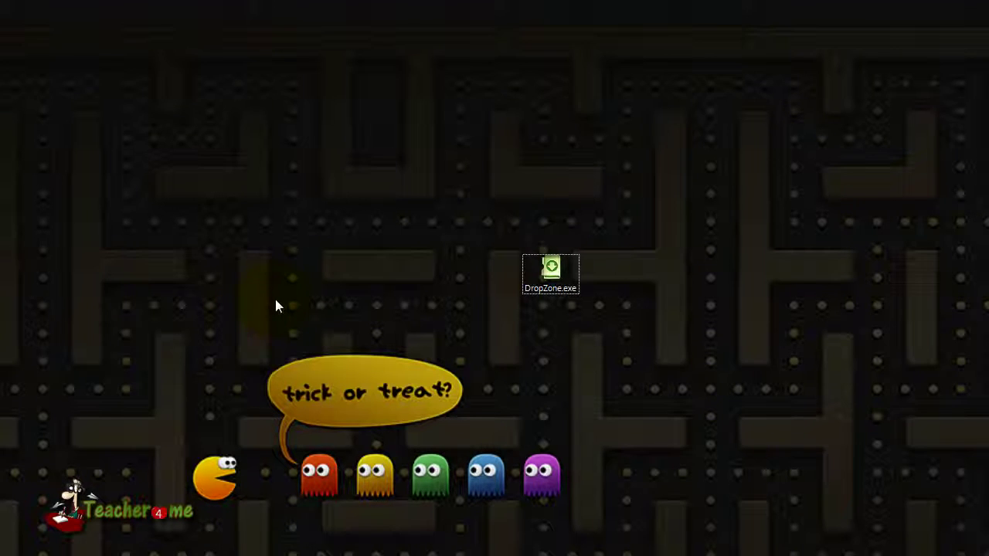
pyautogui.moveTo(572, 285); pyautogui.dragTo(690, 287)
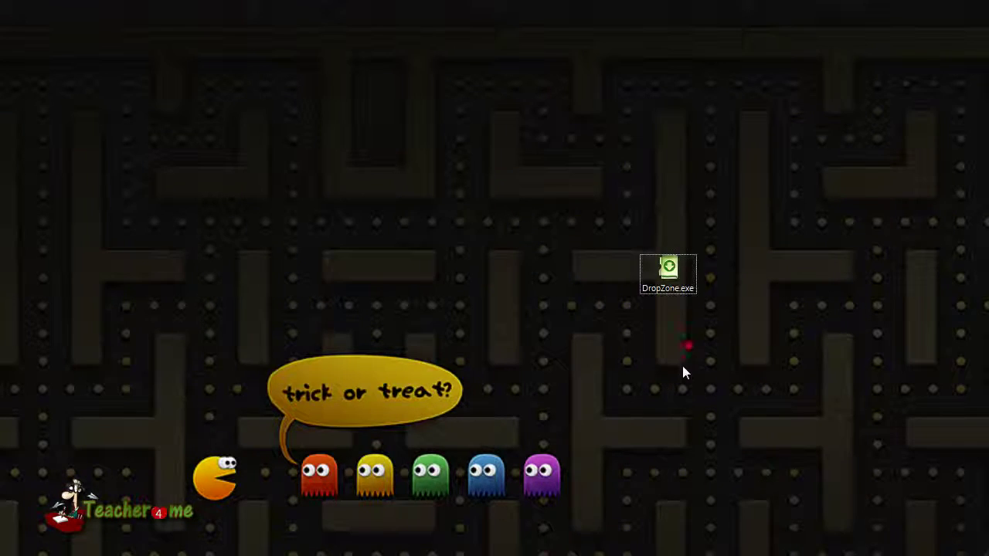
# Step: Launch DropZone, drop test files on the Documents [Copy] box, and place DropZone.ini beside DropZone.exe
pyautogui.doubleClick(662, 290)
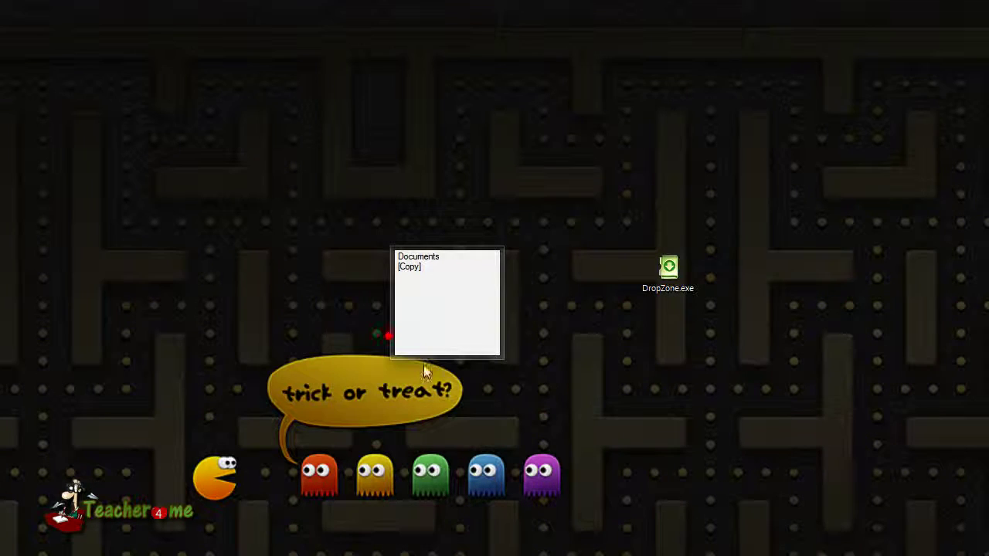
pyautogui.moveTo(419, 347); pyautogui.dragTo(316, 360)
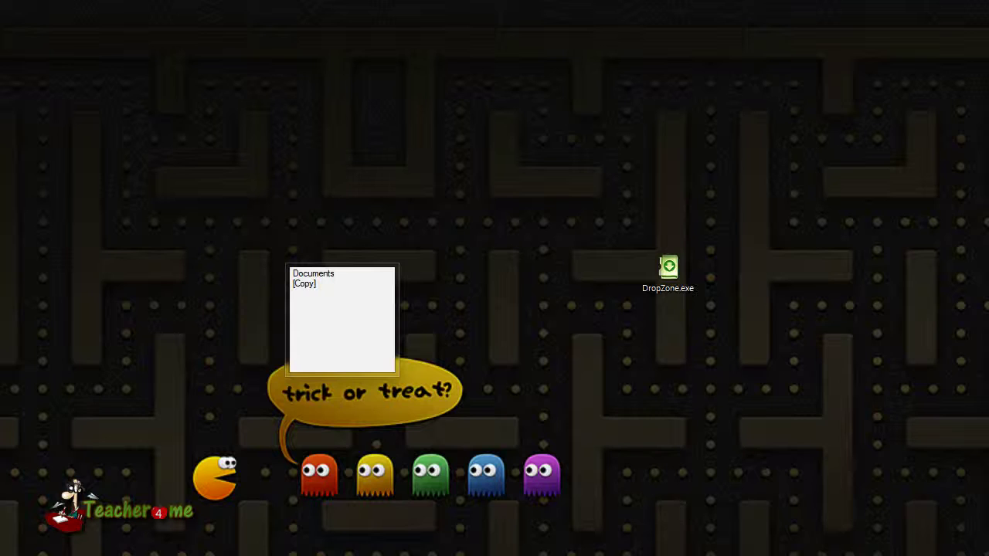
pyautogui.moveTo(131, 358); pyautogui.dragTo(336, 316)
pyautogui.moveTo(167, 299); pyautogui.dragTo(309, 319)
pyautogui.moveTo(723, 347); pyautogui.dragTo(535, 288)
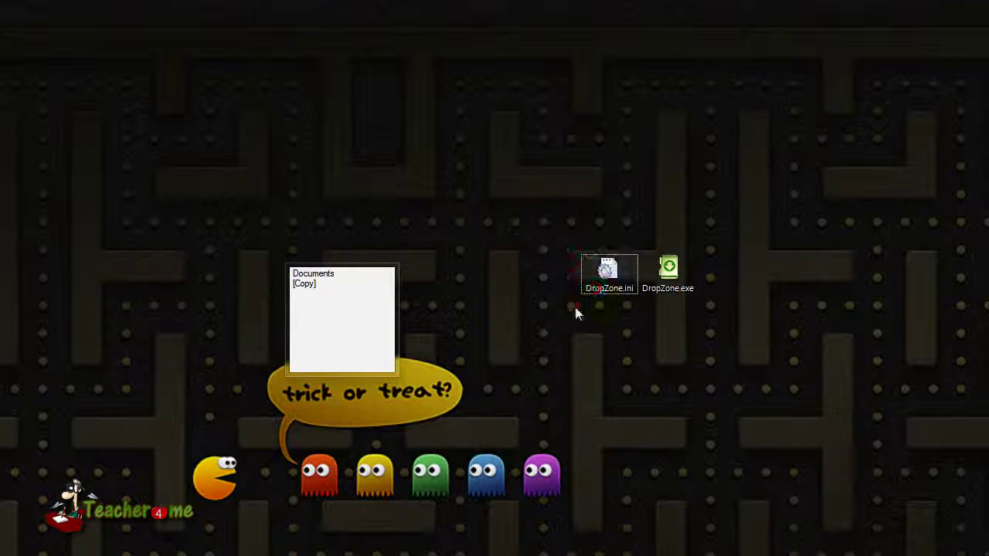
# Step: Open DropZone.ini in Notepad through the drop box's Edit settings option
pyautogui.rightClick(392, 340)
pyautogui.rightClick(372, 313)
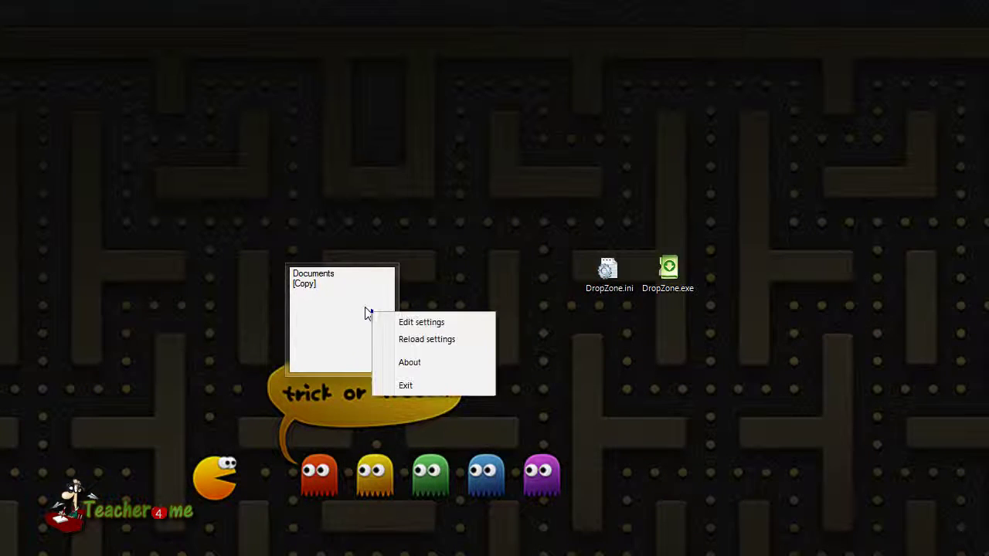
pyautogui.click(410, 324)
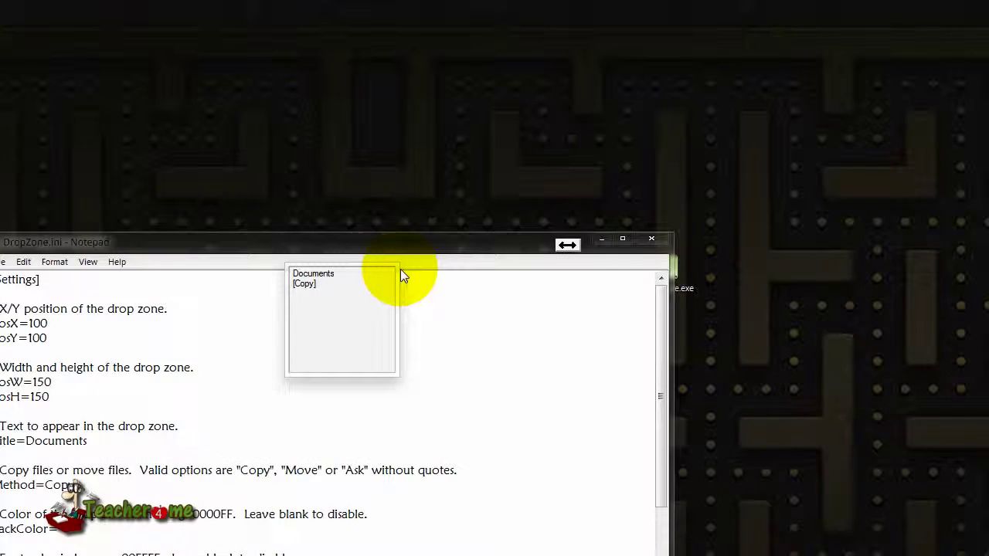
pyautogui.moveTo(410, 246); pyautogui.dragTo(529, 198)
# Step: Move the drop box to the top-left and review the size and destination path settings
pyautogui.click(358, 270)
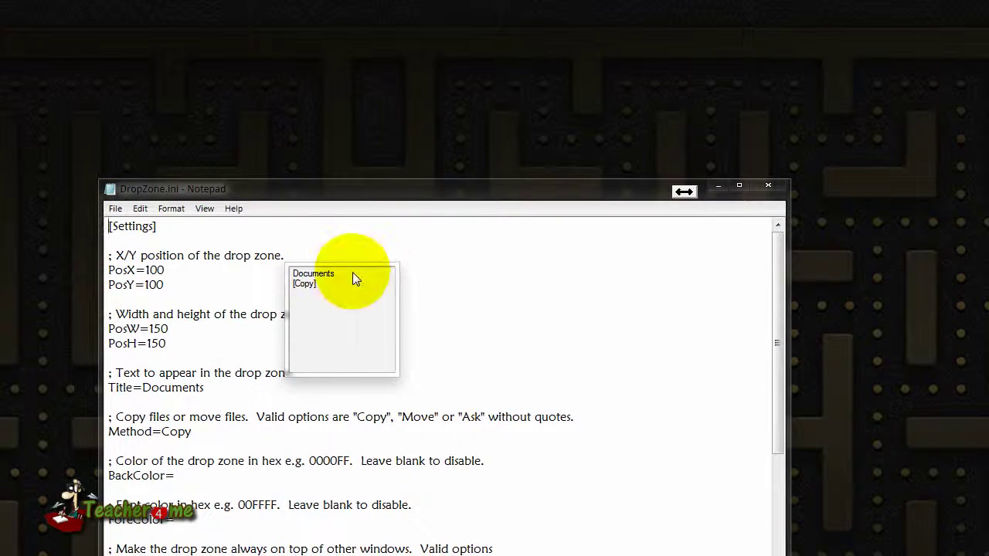
pyautogui.moveTo(353, 265); pyautogui.dragTo(202, 24)
pyautogui.moveTo(309, 194); pyautogui.dragTo(320, 150)
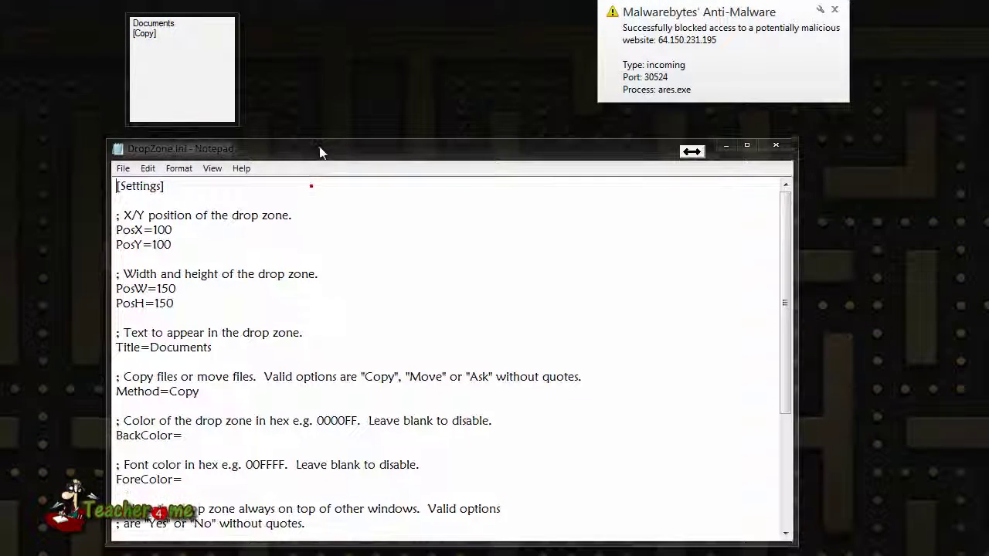
pyautogui.click(289, 279)
pyautogui.click(286, 280)
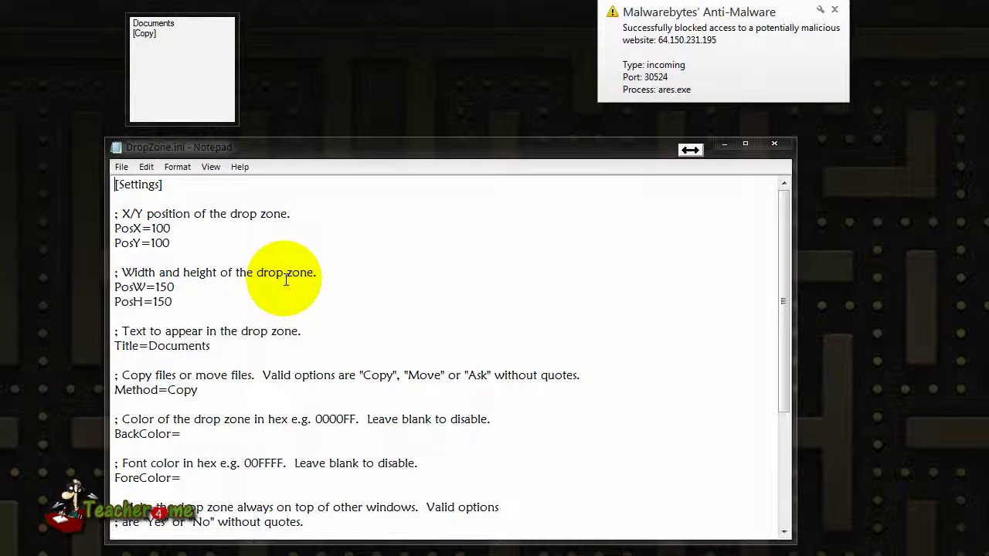
pyautogui.scroll(-4, 282, 410)
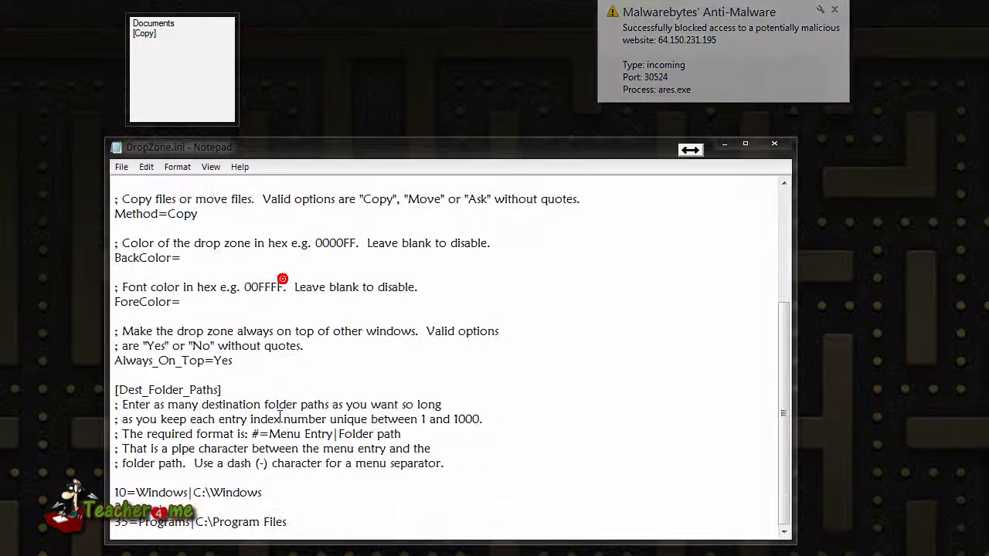
pyautogui.click(277, 415)
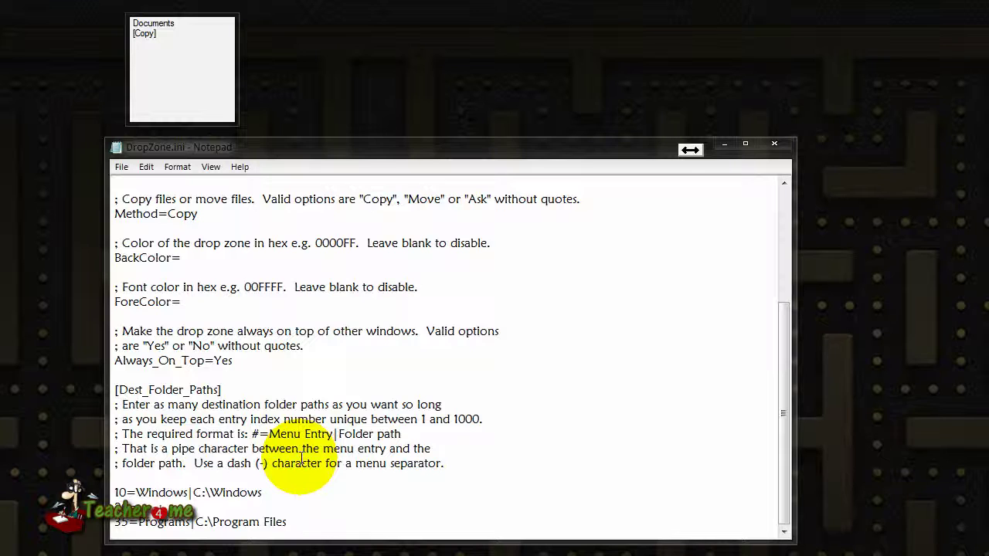
pyautogui.scroll(4, 346, 437)
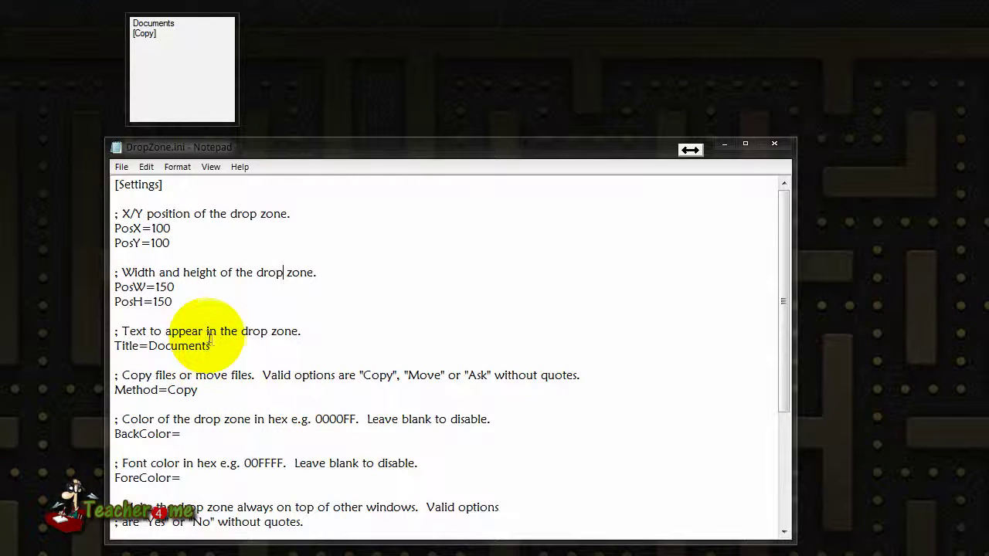
# Step: Replace the Title value 'Documents' with 'tutorial' in DropZone.ini
pyautogui.moveTo(210, 346)
pyautogui.mouseDown()
pyautogui.moveTo(150, 353)
pyautogui.moveTo(161, 346)
pyautogui.moveTo(142, 344)
pyautogui.moveTo(211, 346)
pyautogui.mouseUp()
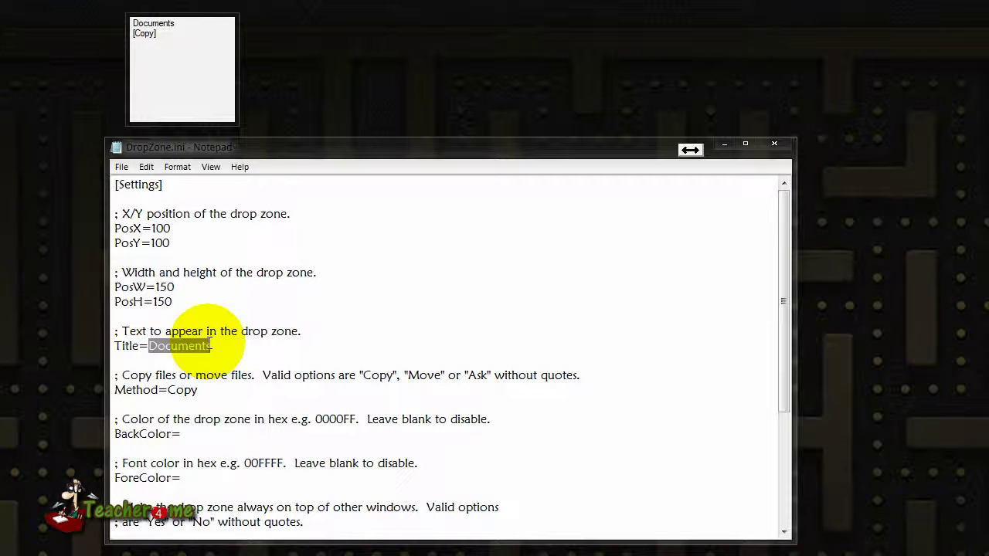
pyautogui.write('tutorial')
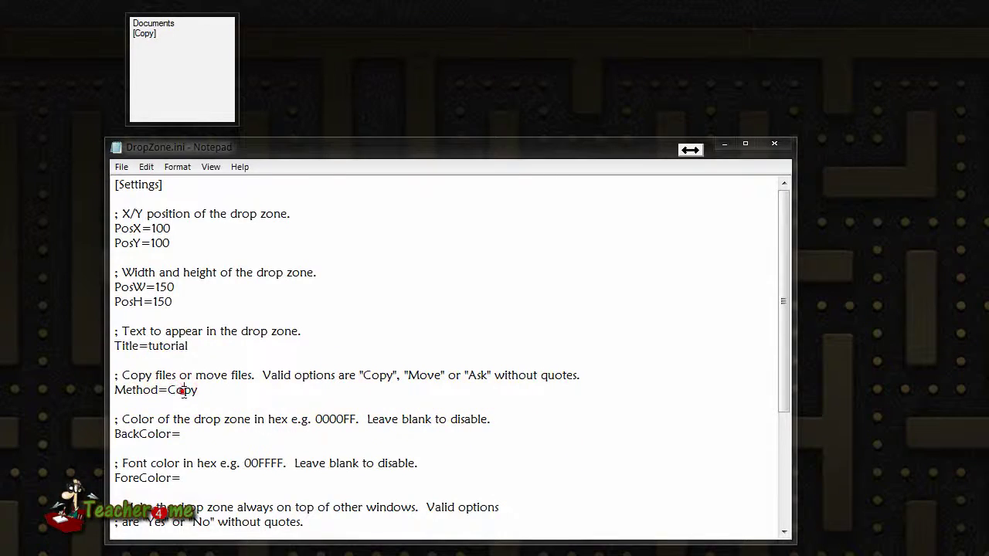
pyautogui.scroll(-1, 179, 386)
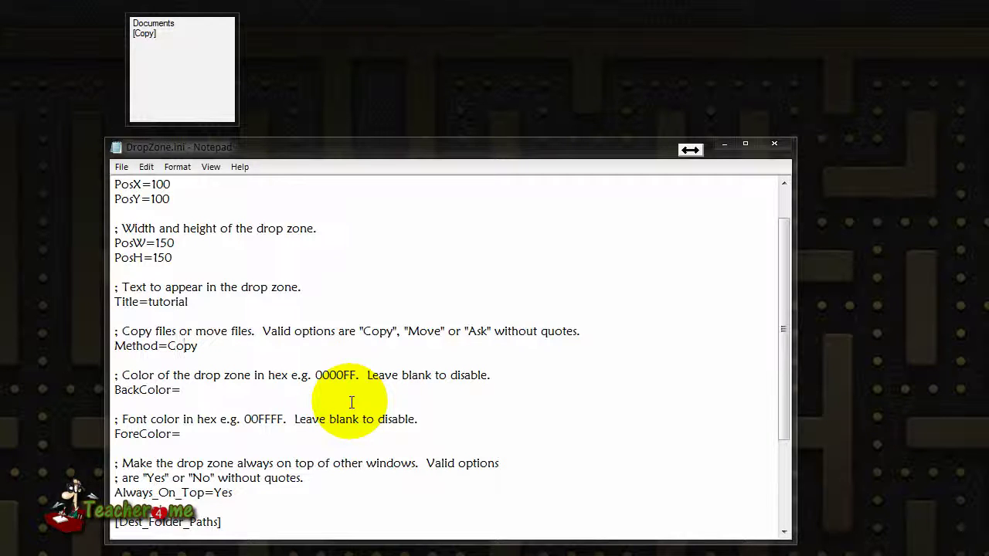
pyautogui.moveTo(161, 97); pyautogui.dragTo(248, 95)
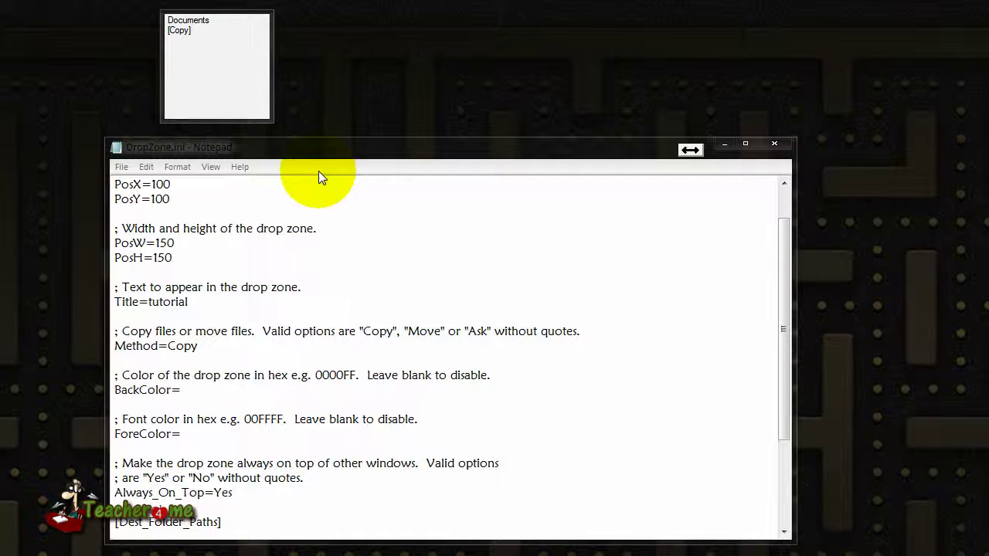
pyautogui.click(231, 105)
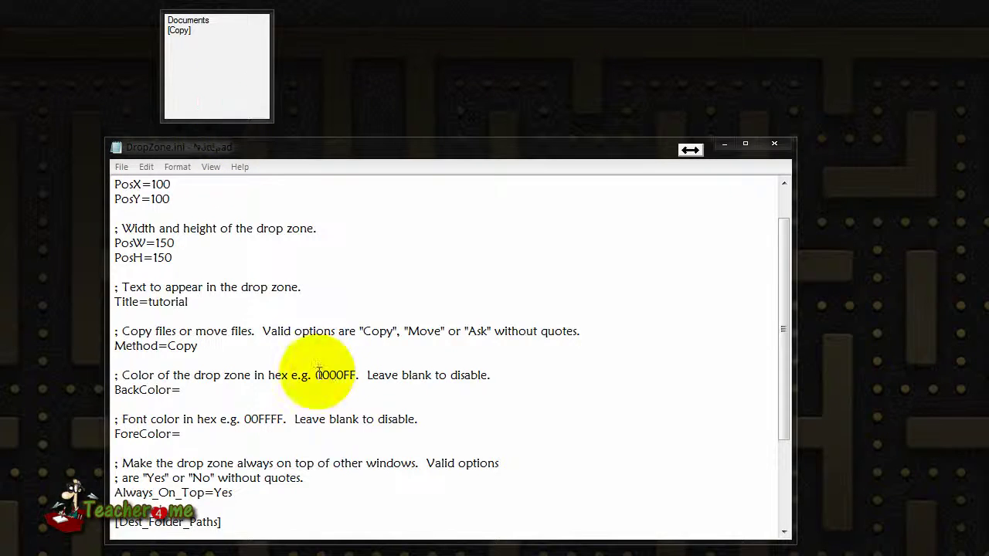
pyautogui.moveTo(316, 376); pyautogui.dragTo(355, 375)
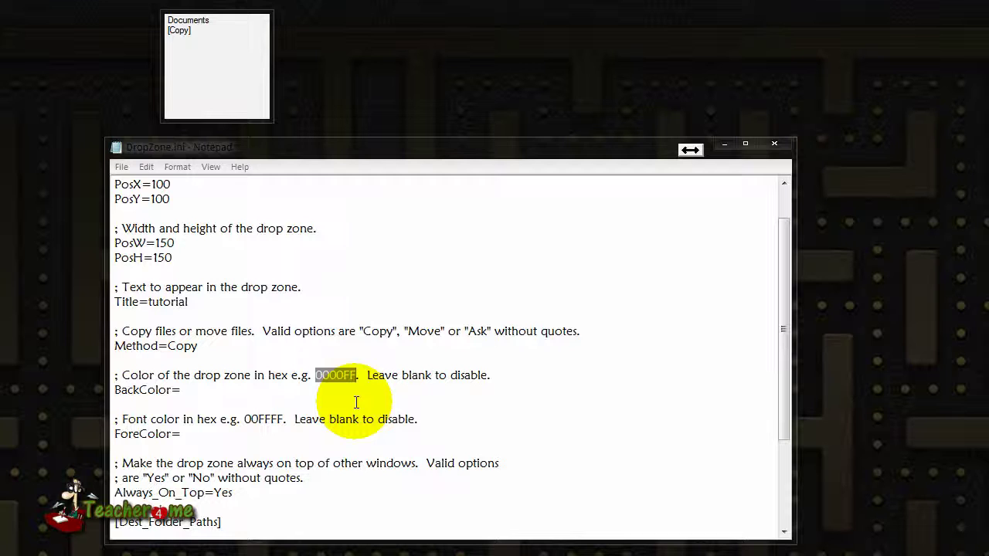
# Step: Inspect the ForeColor font colour lines and scroll down to the Always_On_Top=Yes setting
pyautogui.click(375, 447)
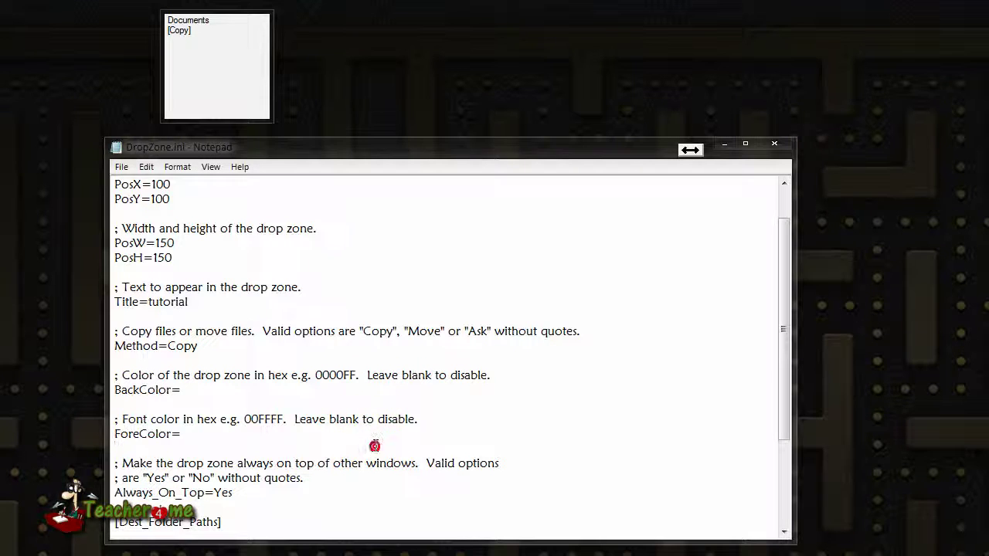
pyautogui.moveTo(193, 434); pyautogui.dragTo(100, 425)
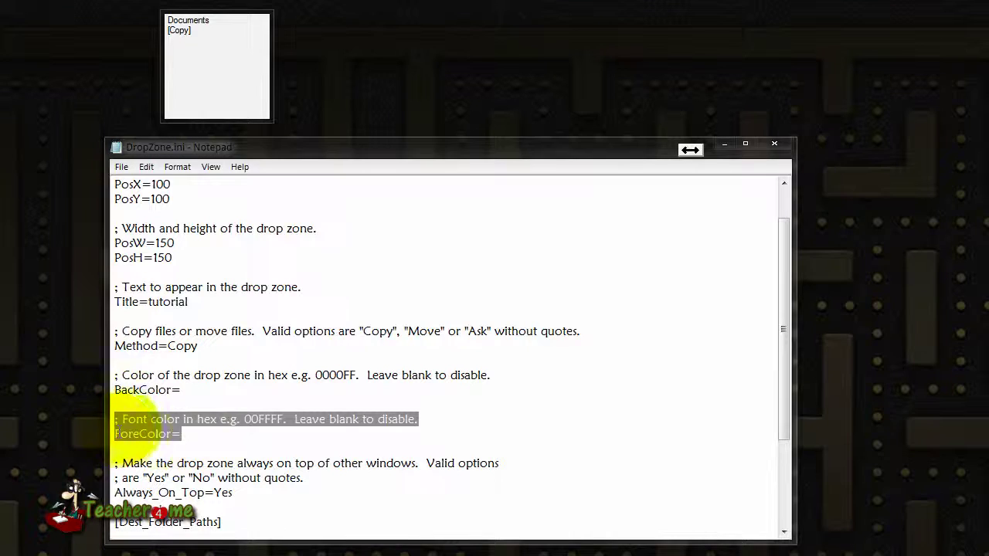
pyautogui.click(143, 421)
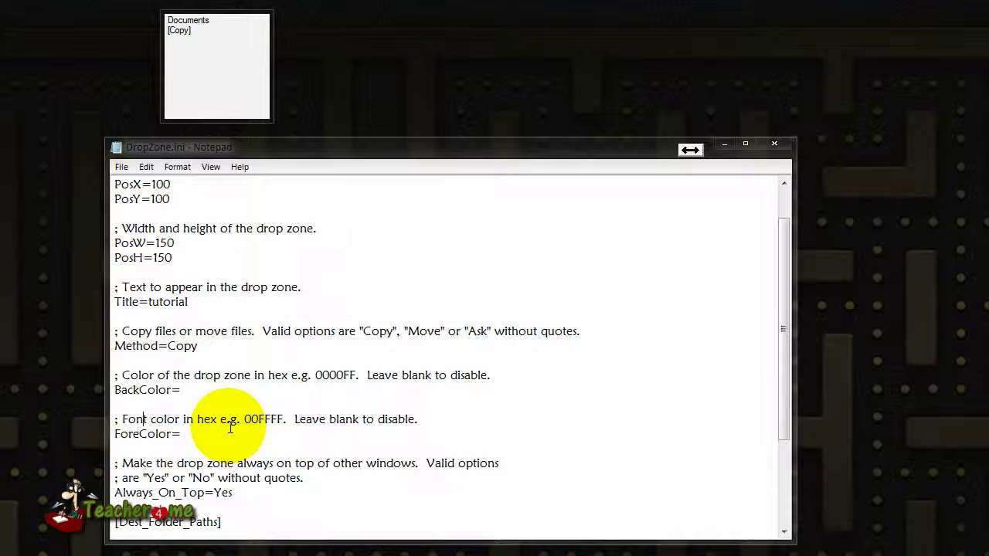
pyautogui.scroll(-1, 229, 427)
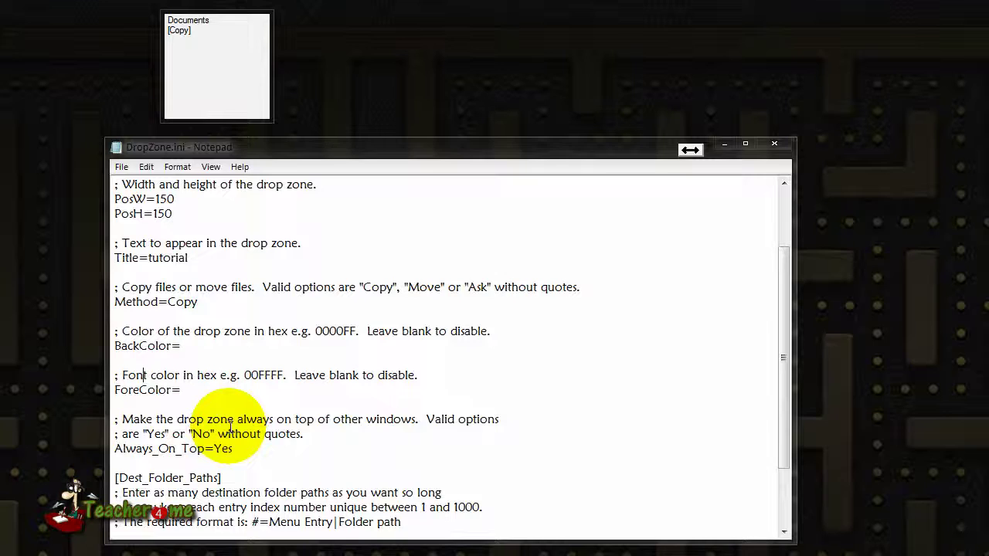
pyautogui.scroll(-1, 229, 427)
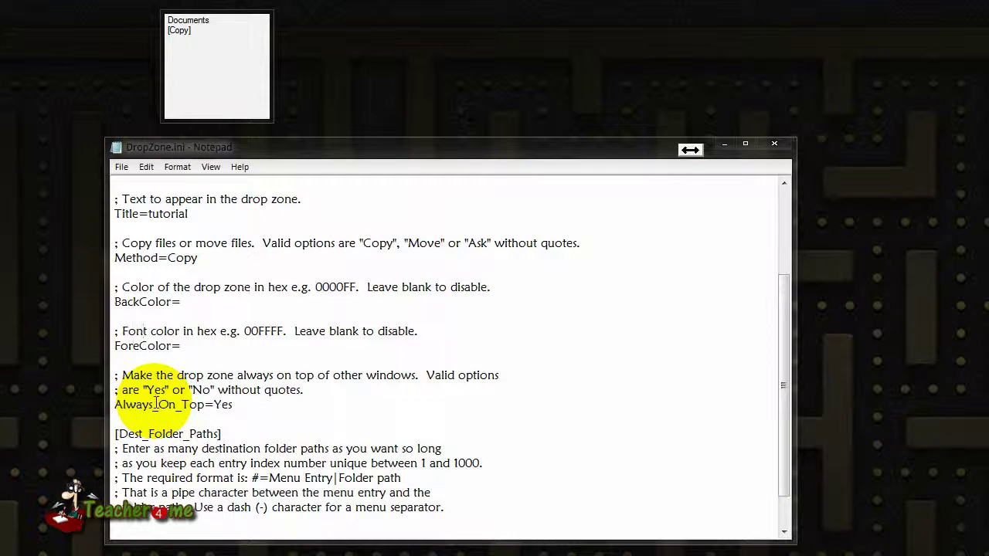
# Step: Shift Notepad left and scroll down to the 10=Windows|C:\Windows destination entry
pyautogui.moveTo(316, 142)
pyautogui.mouseDown()
pyautogui.moveTo(368, 45)
pyautogui.moveTo(356, 71)
pyautogui.moveTo(347, 9)
pyautogui.moveTo(324, 199)
pyautogui.moveTo(338, 39)
pyautogui.moveTo(307, 50)
pyautogui.moveTo(351, 108)
pyautogui.moveTo(348, 93)
pyautogui.moveTo(333, 172)
pyautogui.moveTo(322, 148)
pyautogui.mouseUp()
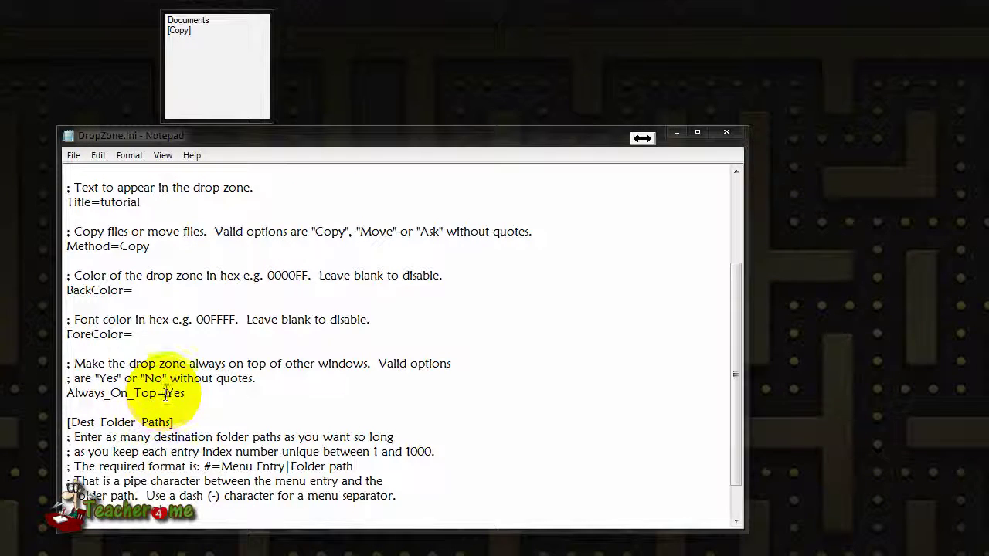
pyautogui.moveTo(271, 136)
pyautogui.mouseDown()
pyautogui.moveTo(269, 124)
pyautogui.moveTo(252, 254)
pyautogui.moveTo(276, 173)
pyautogui.moveTo(269, 143)
pyautogui.mouseUp()
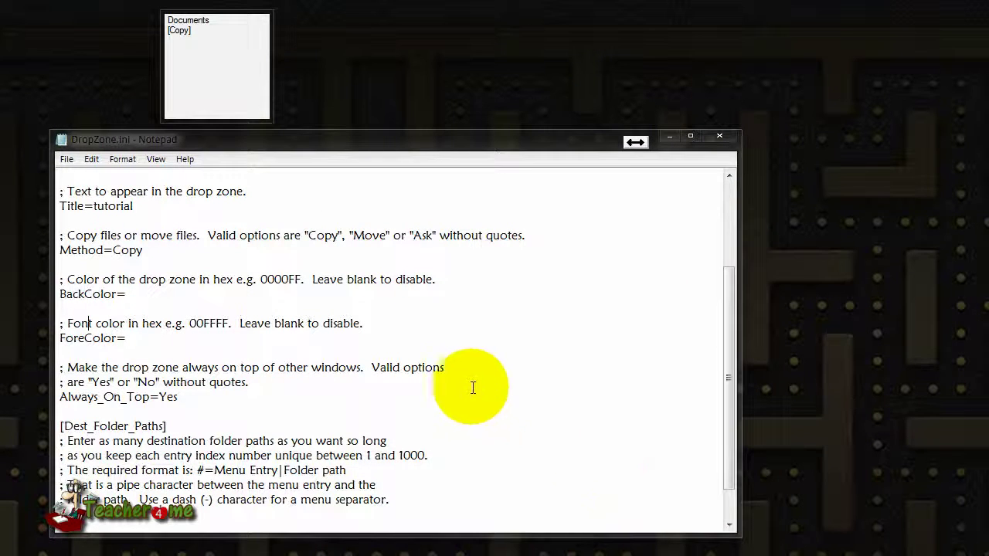
pyautogui.scroll(-1, 433, 419)
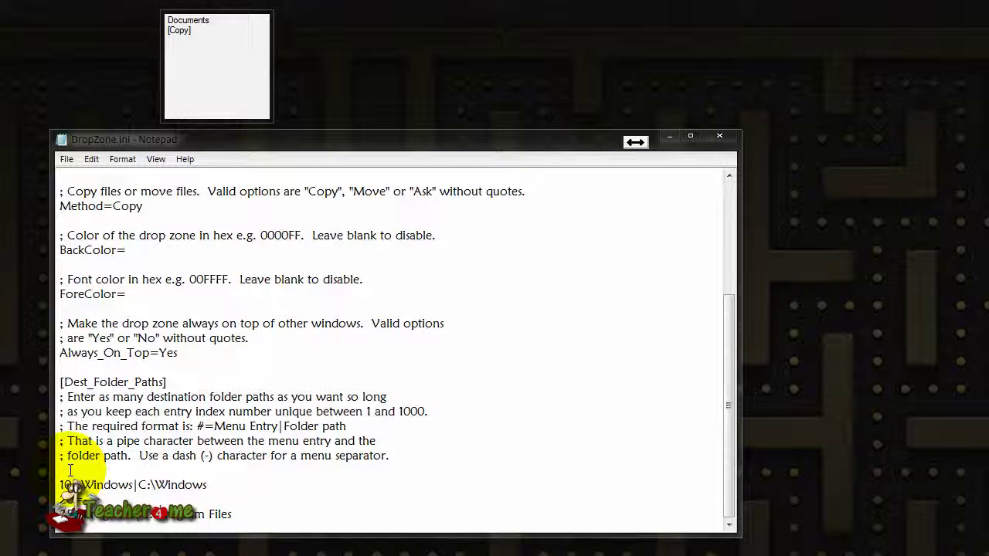
# Step: Begin a new destination entry 1=Tut|C: on a line above 10=Windows
pyautogui.press('Return')
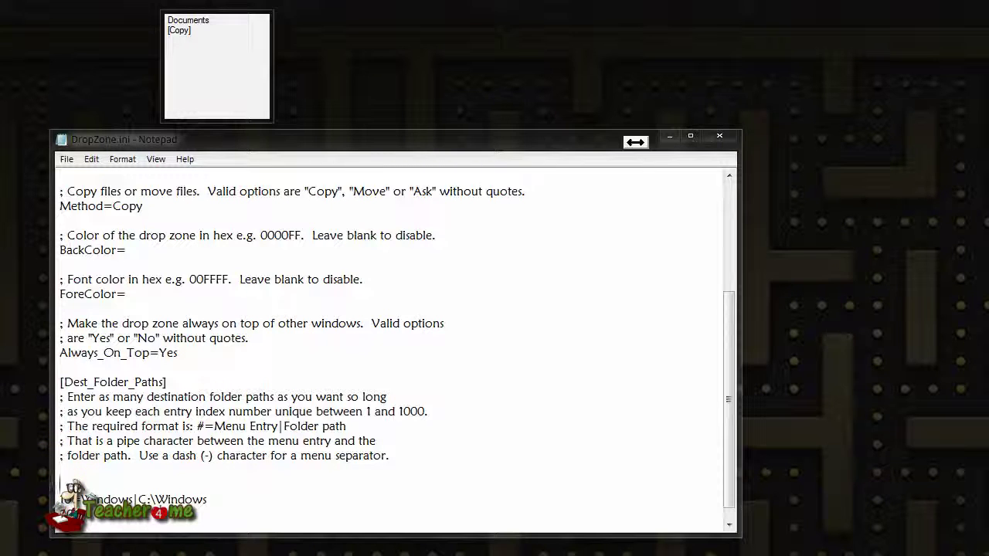
pyautogui.write('1')
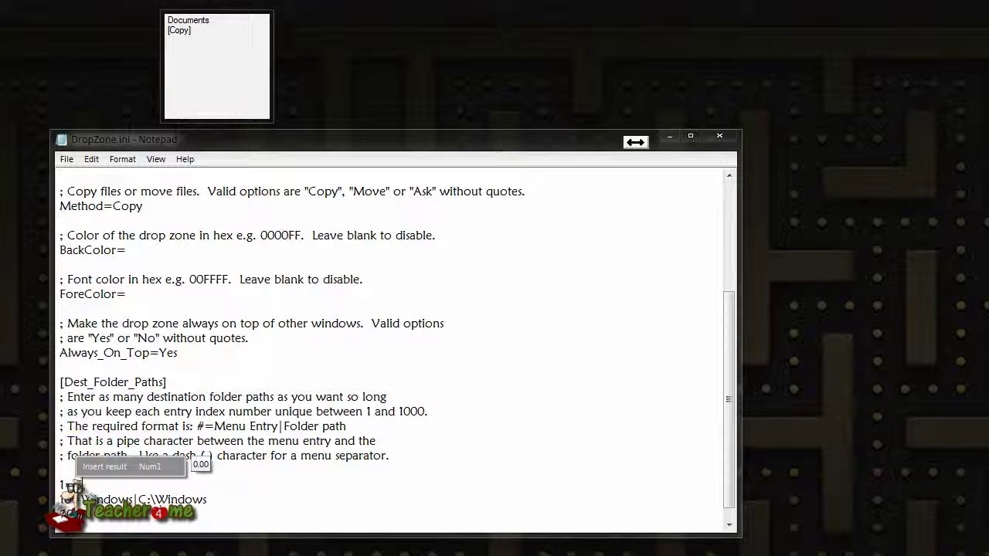
pyautogui.write('=Mut')
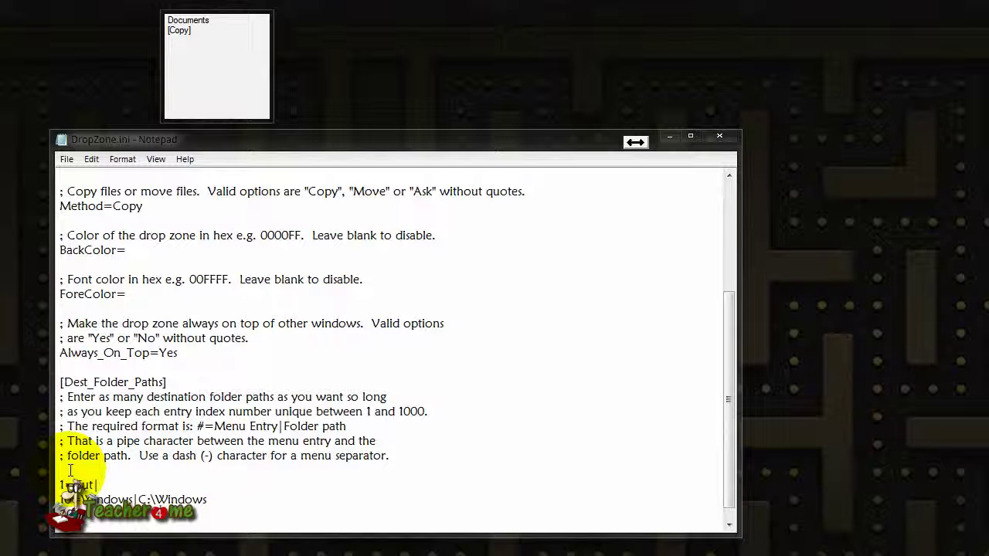
pyautogui.write('C')
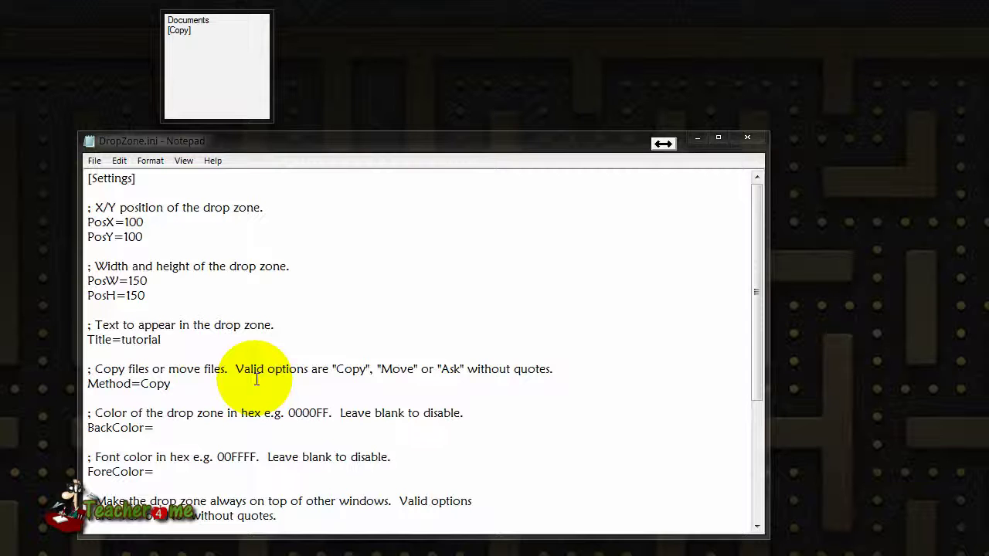
# Step: Save the DropZone.ini changes and reload settings so the drop box reads tutorial [Copy]
pyautogui.click(747, 138)
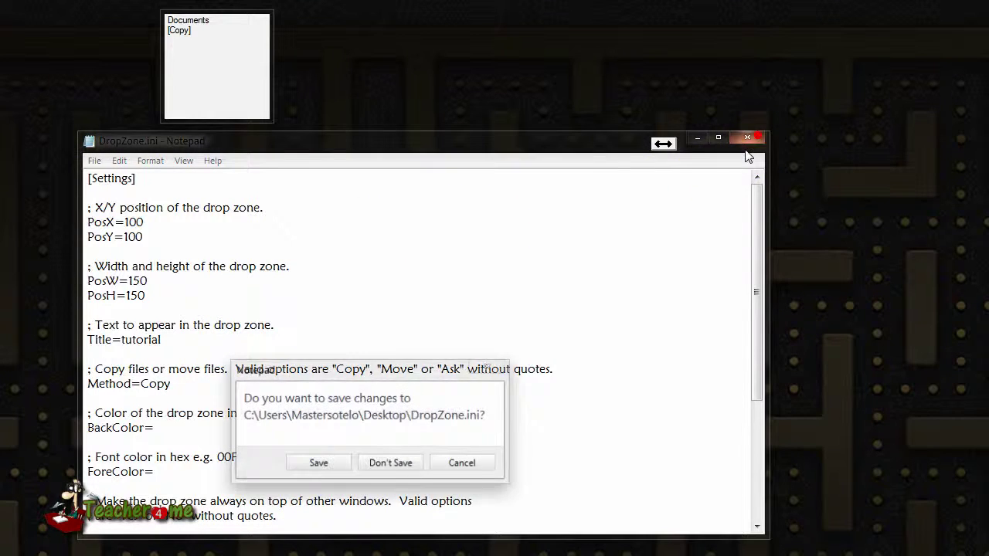
pyautogui.click(340, 463)
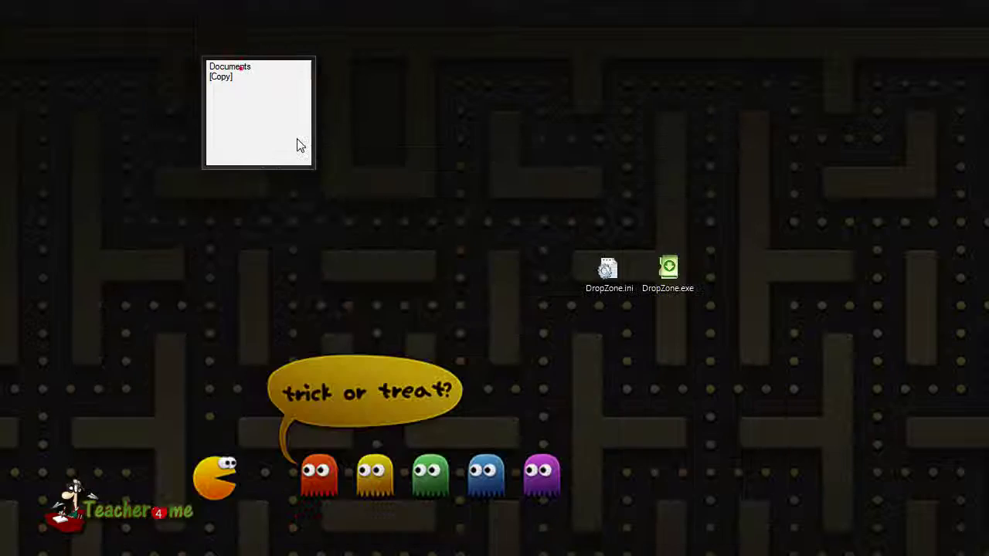
pyautogui.moveTo(300, 145); pyautogui.dragTo(405, 324)
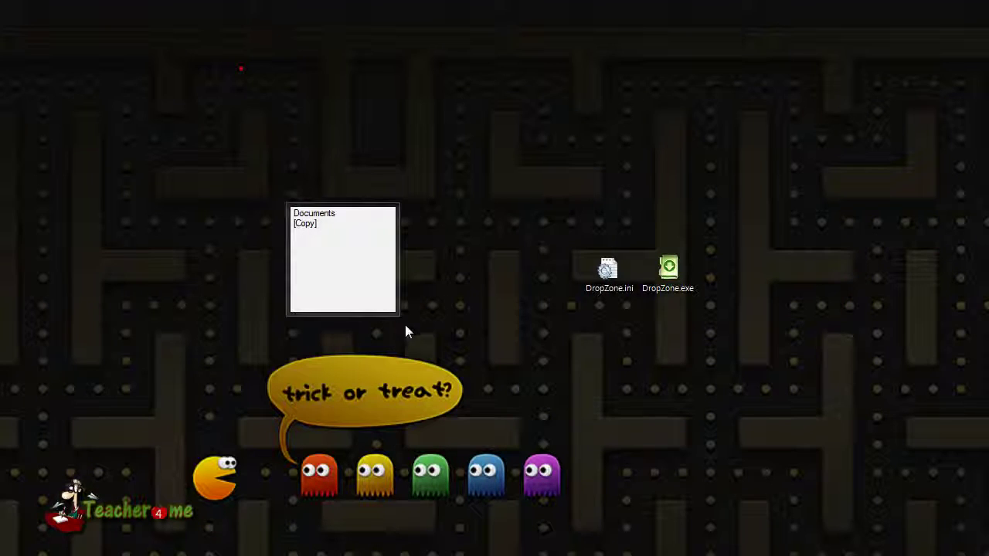
pyautogui.rightClick(394, 254)
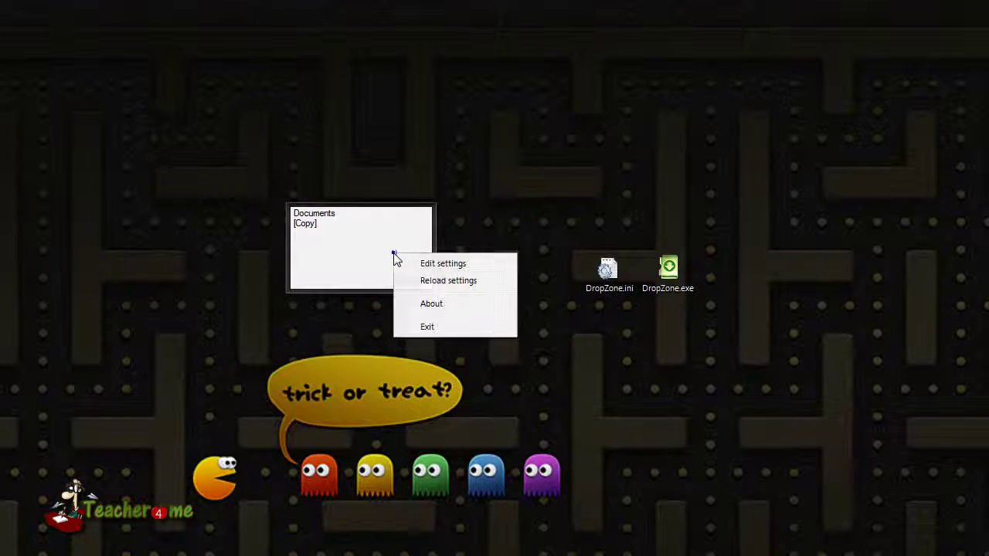
pyautogui.click(426, 280)
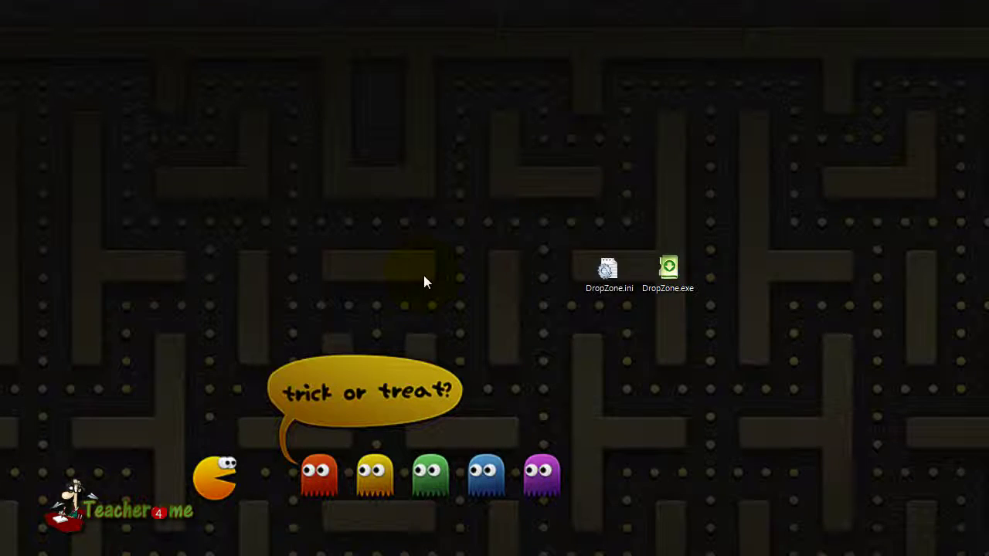
pyautogui.moveTo(391, 250); pyautogui.dragTo(500, 197)
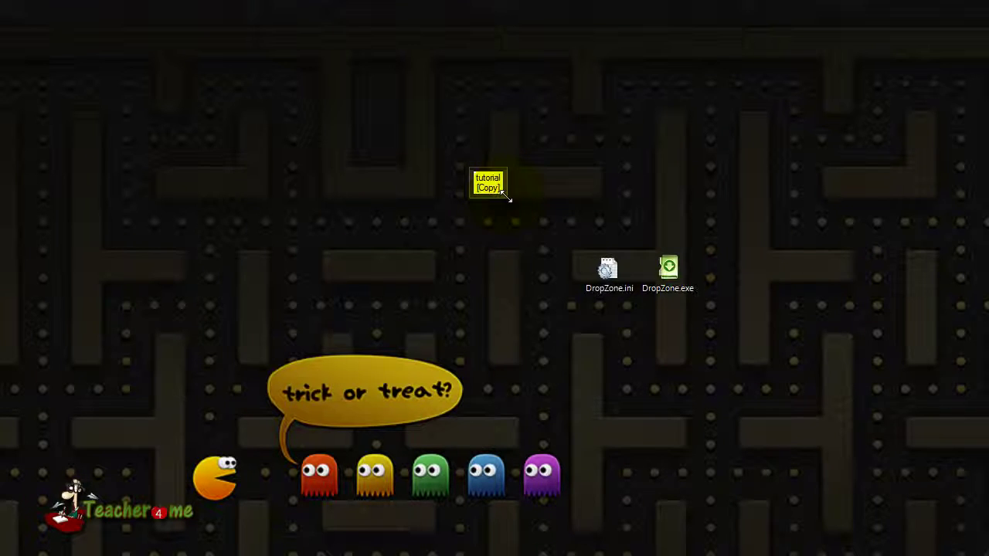
# Step: Move DropZone.ini aside and place Deadpool_Pirate_909.jpg on the desktop
pyautogui.moveTo(592, 279); pyautogui.dragTo(540, 287)
pyautogui.click(657, 282)
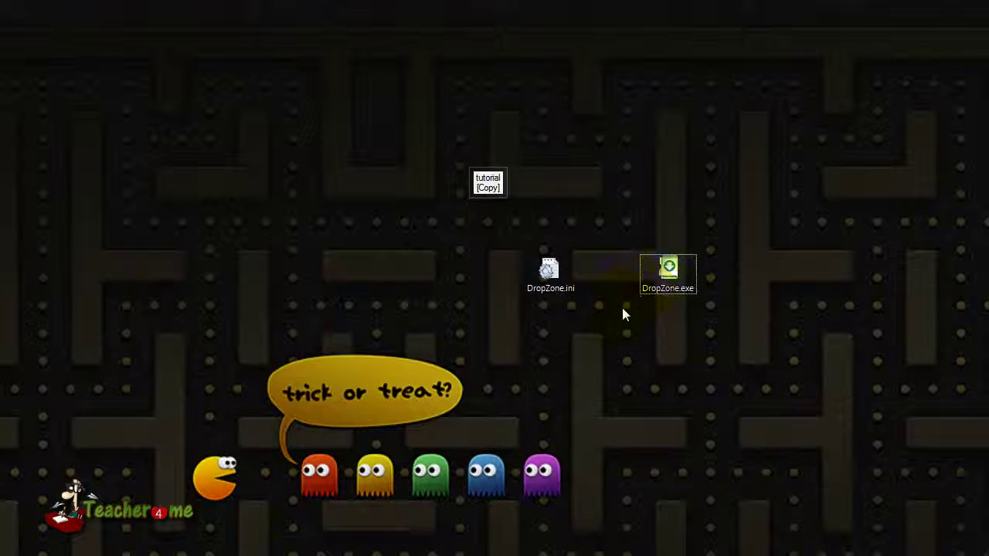
pyautogui.moveTo(696, 555); pyautogui.dragTo(533, 202)
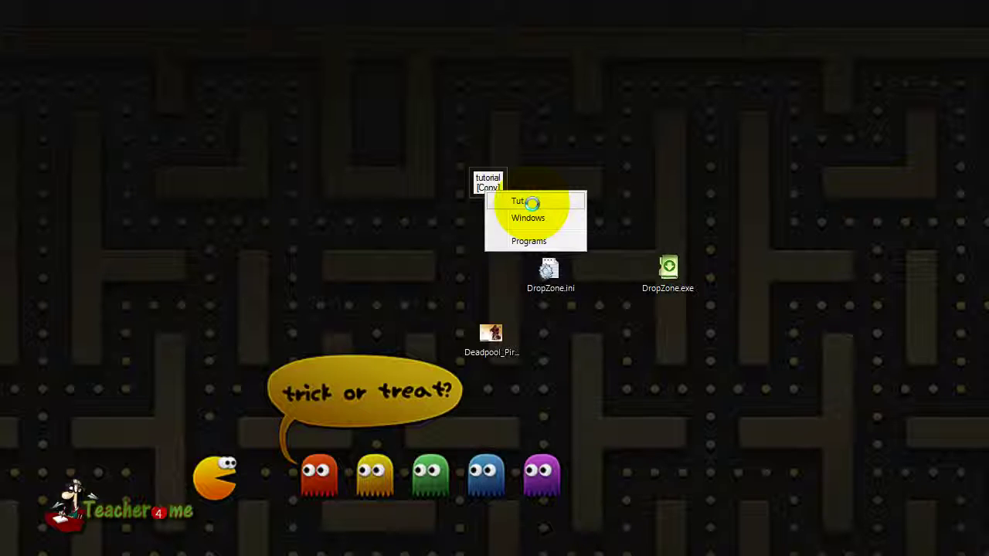
# Step: Drop the image onto the tutorial box and send it to the Tut destination
pyautogui.click(423, 224)
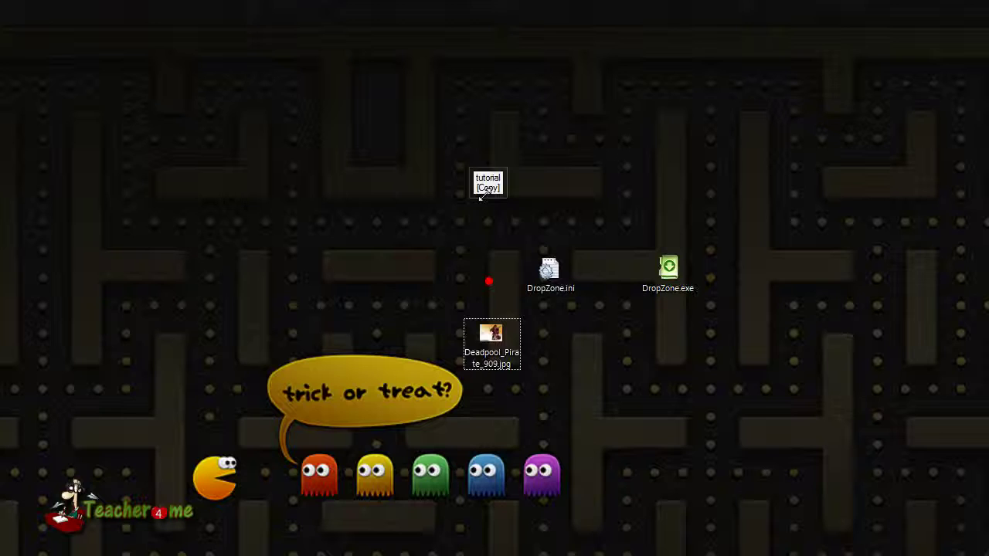
pyautogui.click(470, 309)
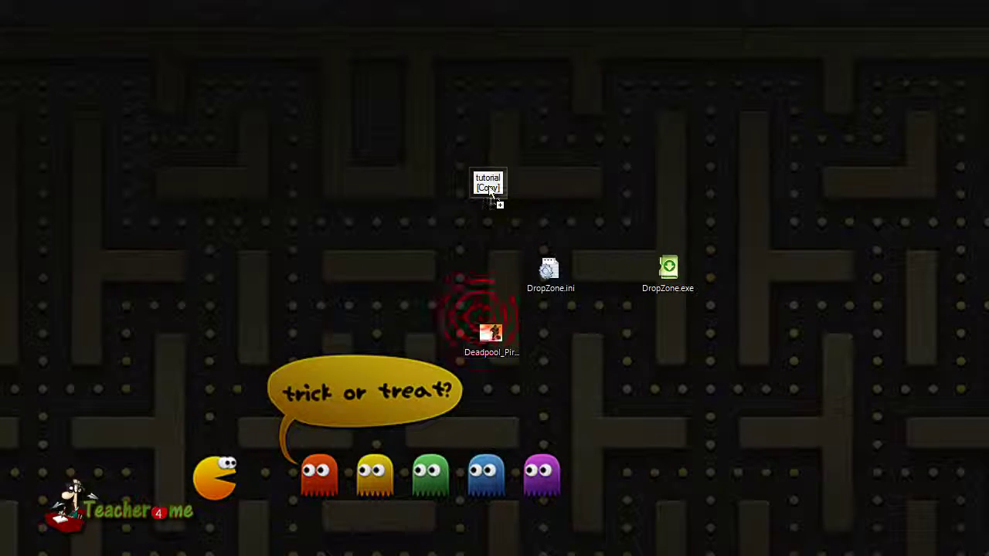
pyautogui.click(488, 185)
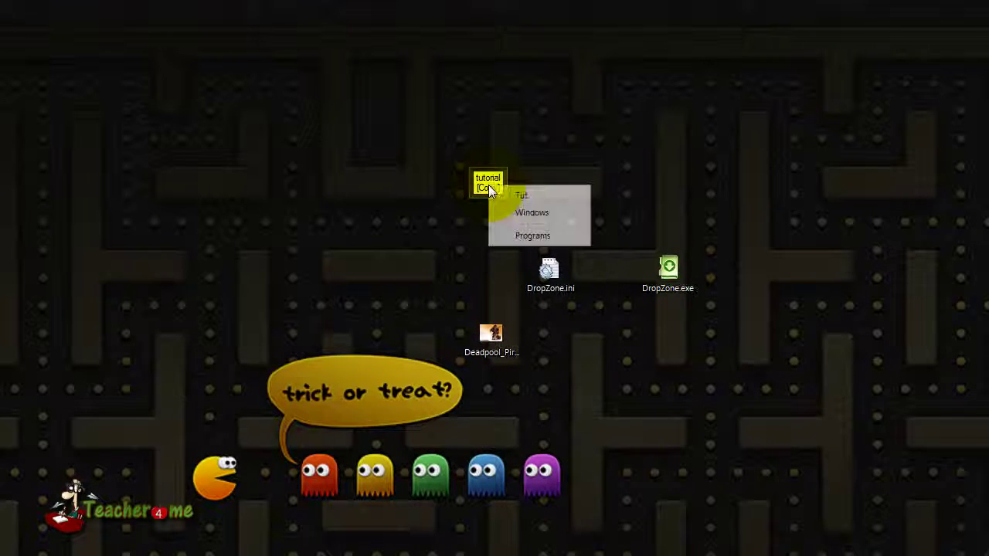
pyautogui.click(539, 198)
pyautogui.click(519, 237)
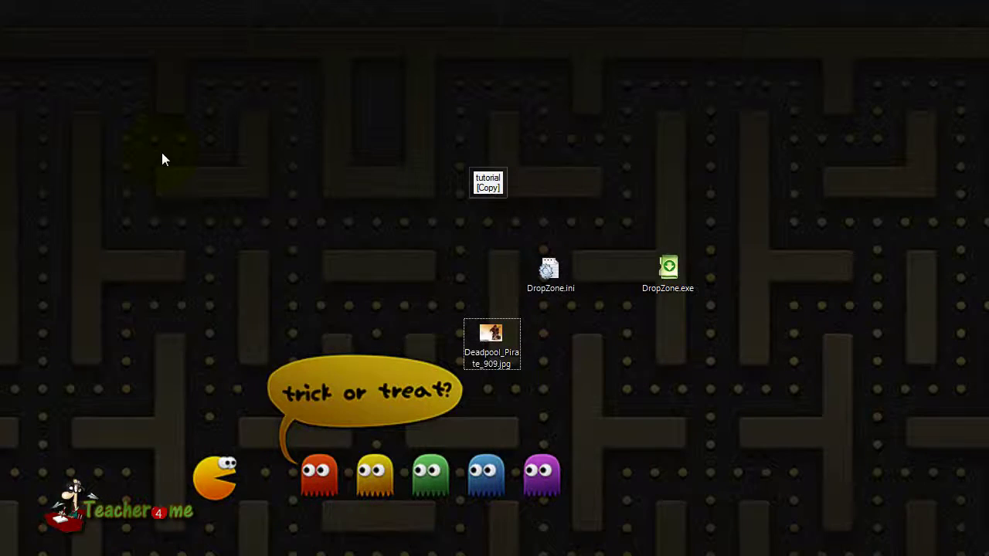
# Step: Cancel the blocked copy, then move the Deadpool image beside the speech bubble and the tutorial box lower
pyautogui.moveTo(384, 360); pyautogui.dragTo(277, 192)
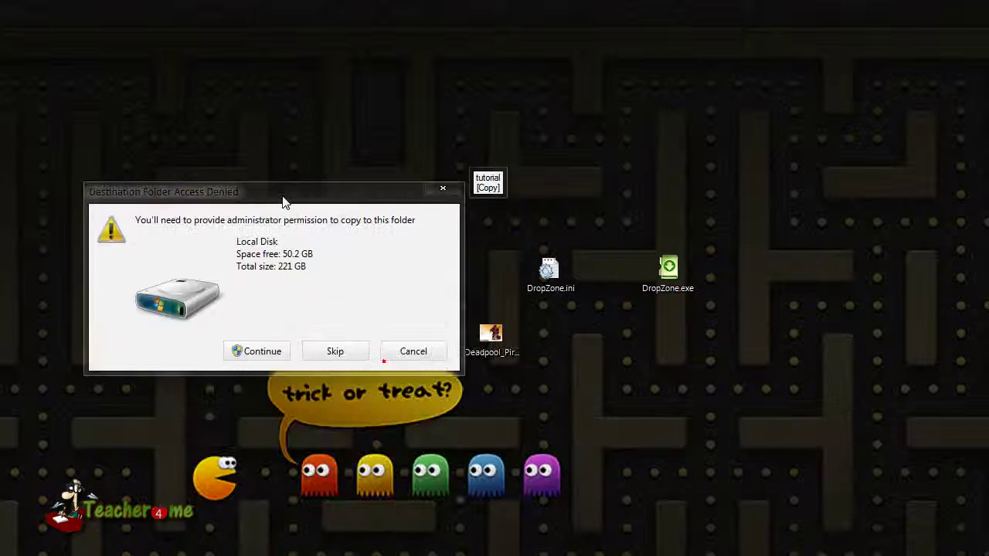
pyautogui.moveTo(170, 193); pyautogui.dragTo(152, 262)
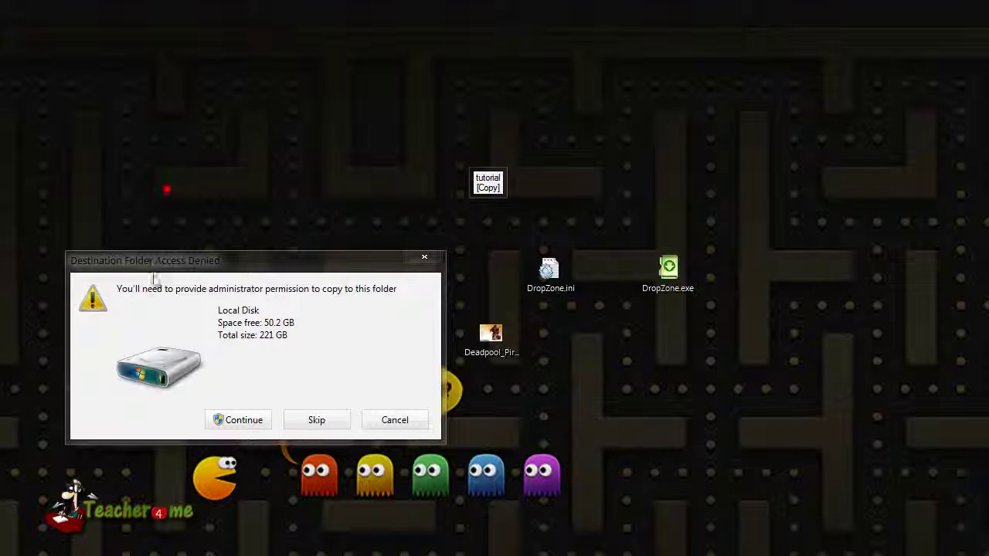
pyautogui.click(382, 418)
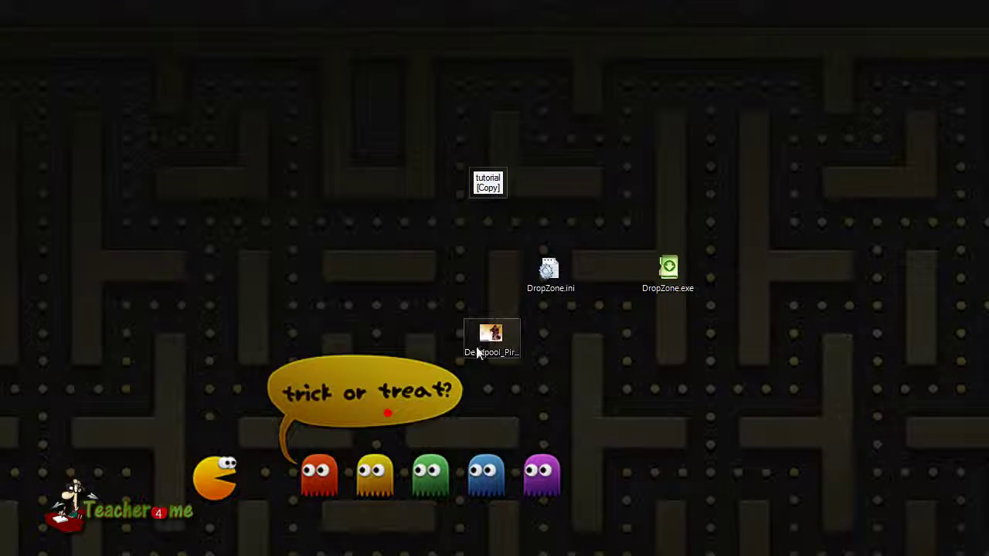
pyautogui.moveTo(473, 351); pyautogui.dragTo(423, 413)
pyautogui.moveTo(483, 193); pyautogui.dragTo(415, 319)
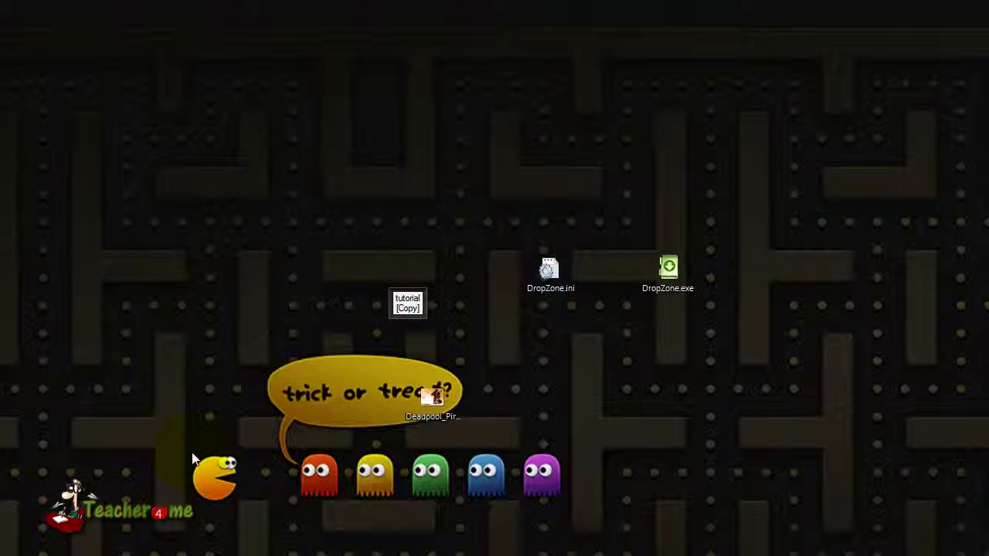
# Step: Open Documents from the Start menu and navigate through the user folder into My Documents
pyautogui.press('super')
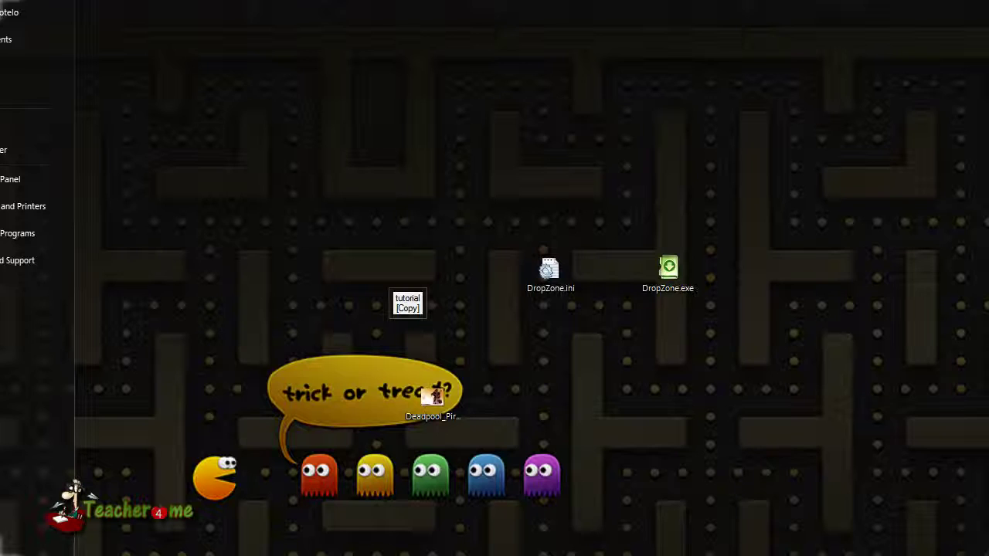
pyautogui.click(31, 52)
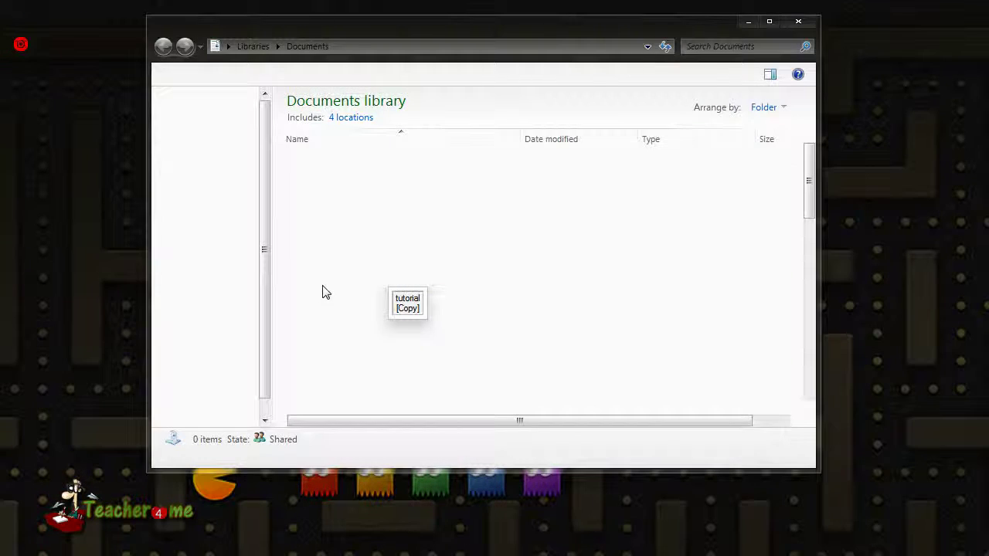
pyautogui.moveTo(391, 28); pyautogui.dragTo(376, 123)
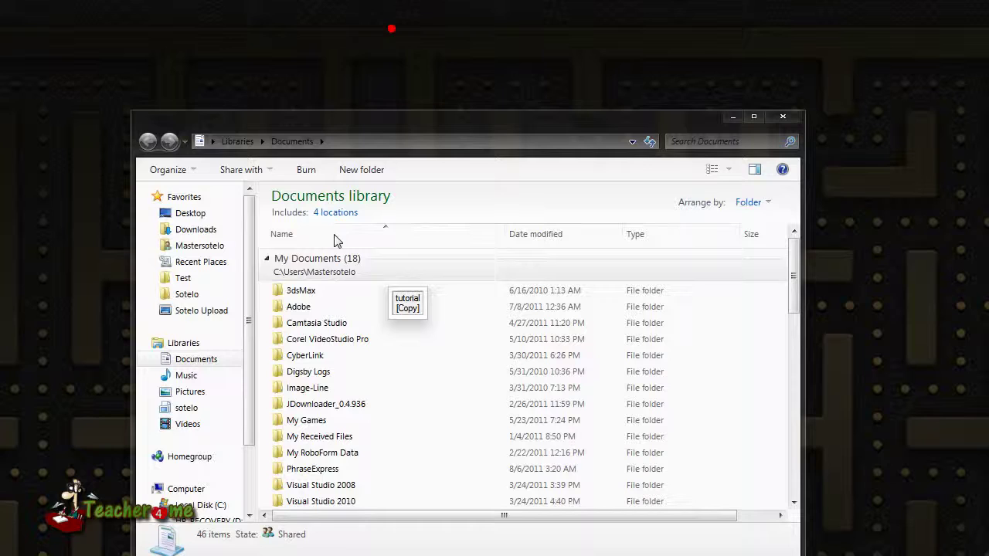
pyautogui.click(376, 142)
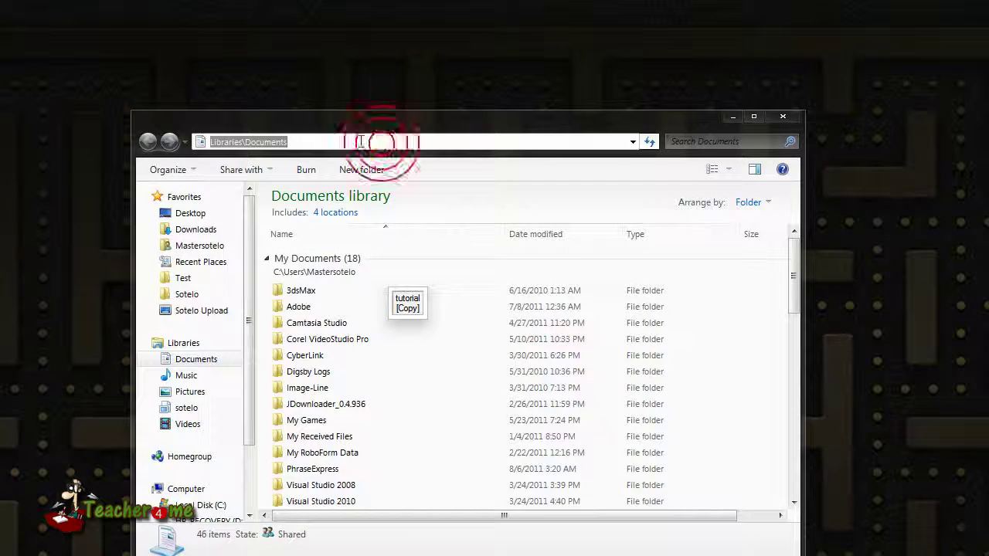
pyautogui.click(218, 249)
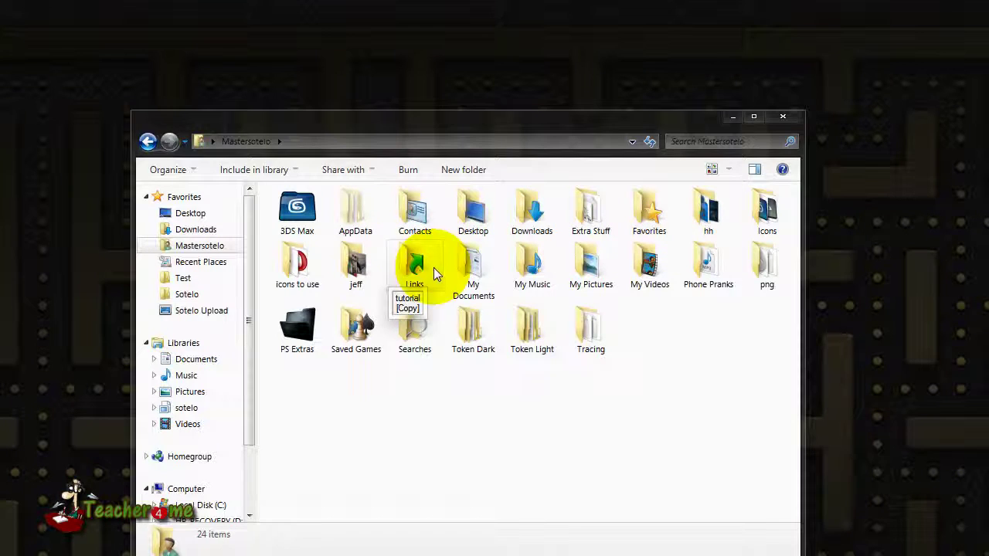
pyautogui.doubleClick(493, 288)
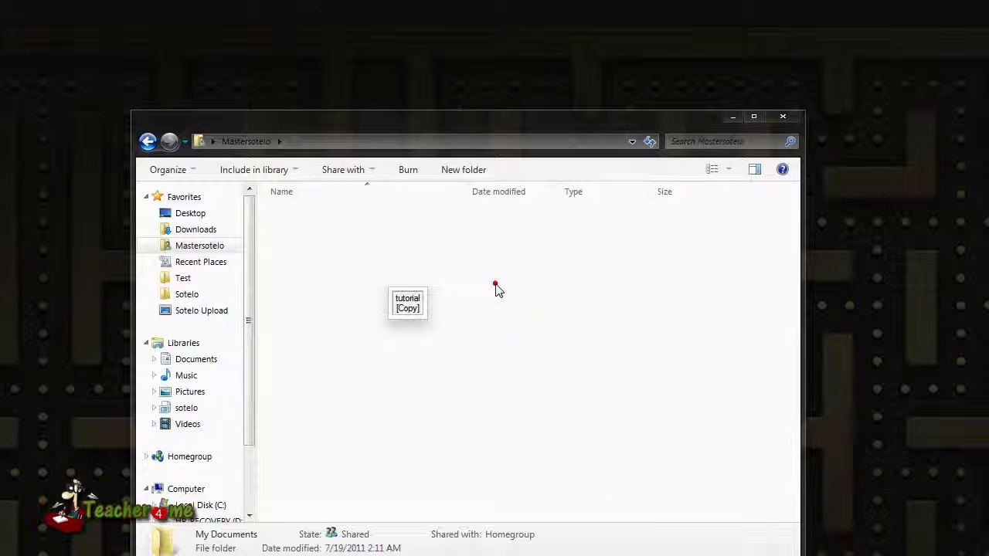
# Step: Copy the full My Documents folder path from the address bar and close Explorer
pyautogui.click(410, 142)
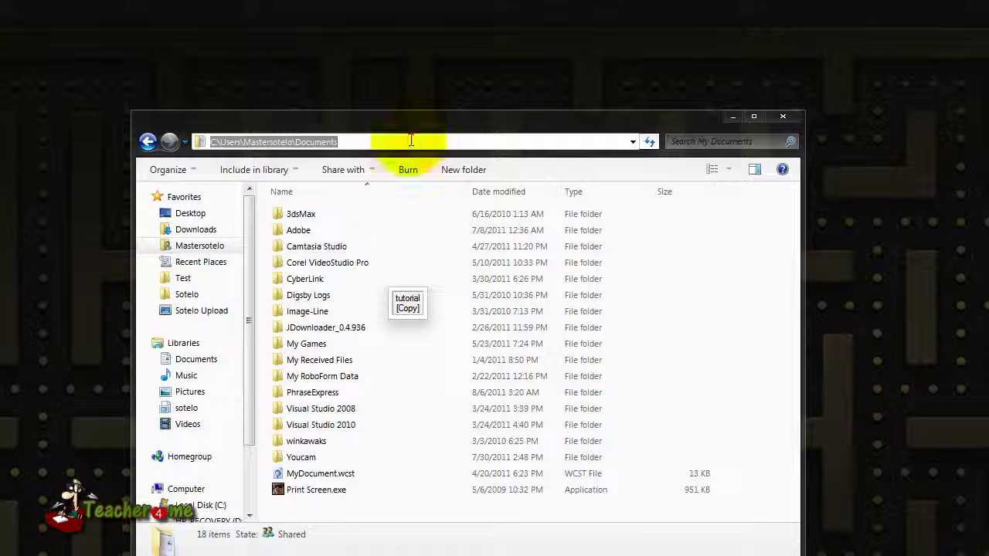
pyautogui.click(410, 140)
pyautogui.hotkey('ctrl', 'a')
pyautogui.hotkey('ctrl', 'c')
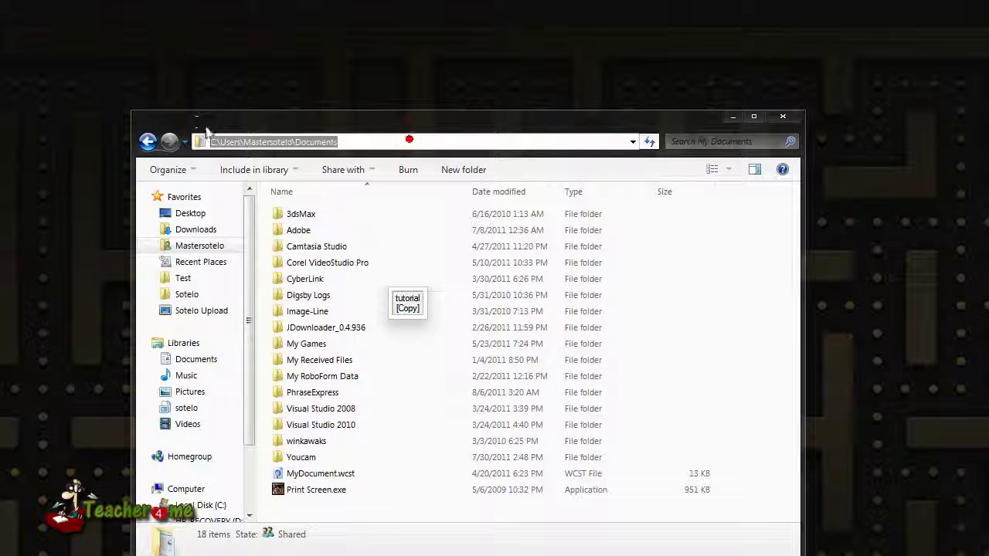
pyautogui.rightClick(217, 141)
pyautogui.click(252, 210)
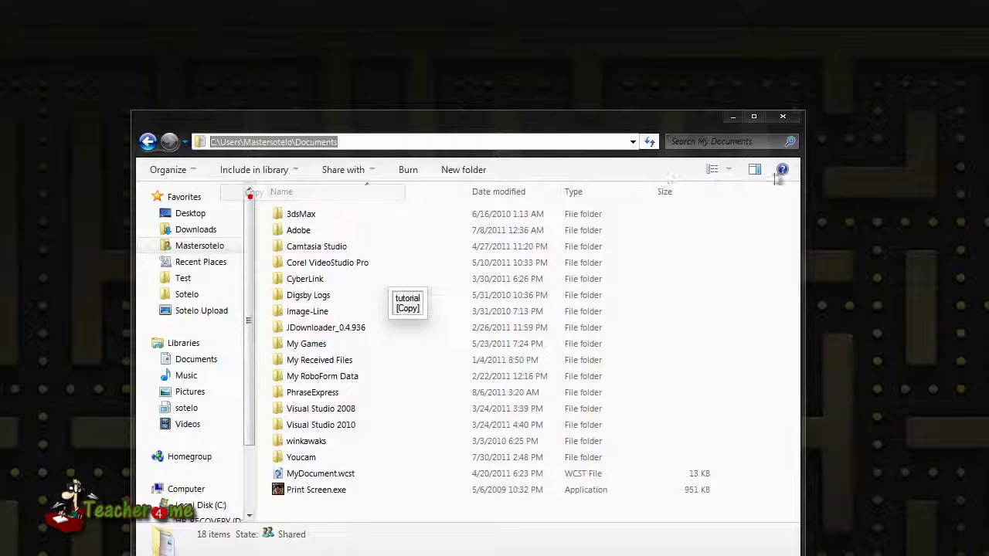
pyautogui.click(782, 116)
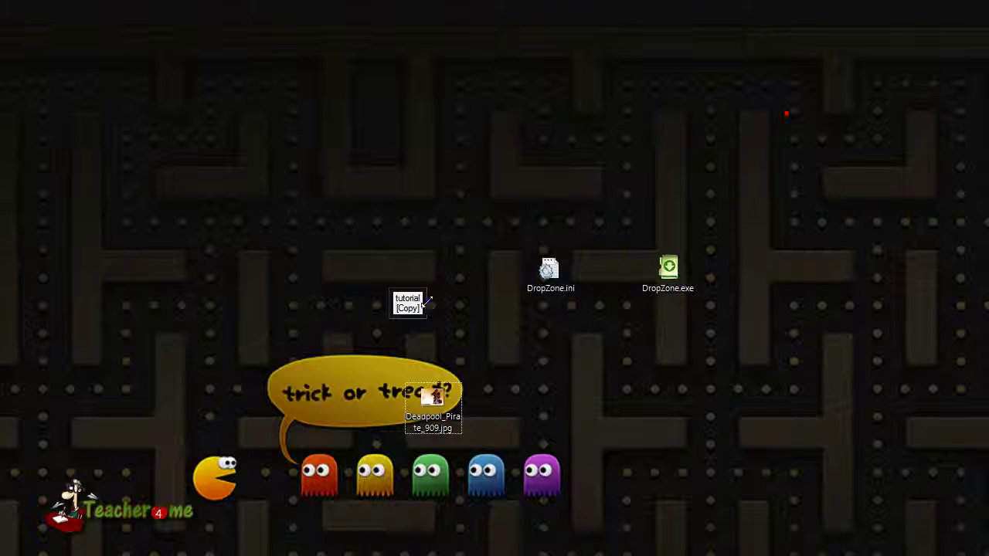
# Step: Open the tutorial drop box's DropZone.ini settings in Notepad via Edit settings
pyautogui.rightClick(410, 305)
pyautogui.click(426, 308)
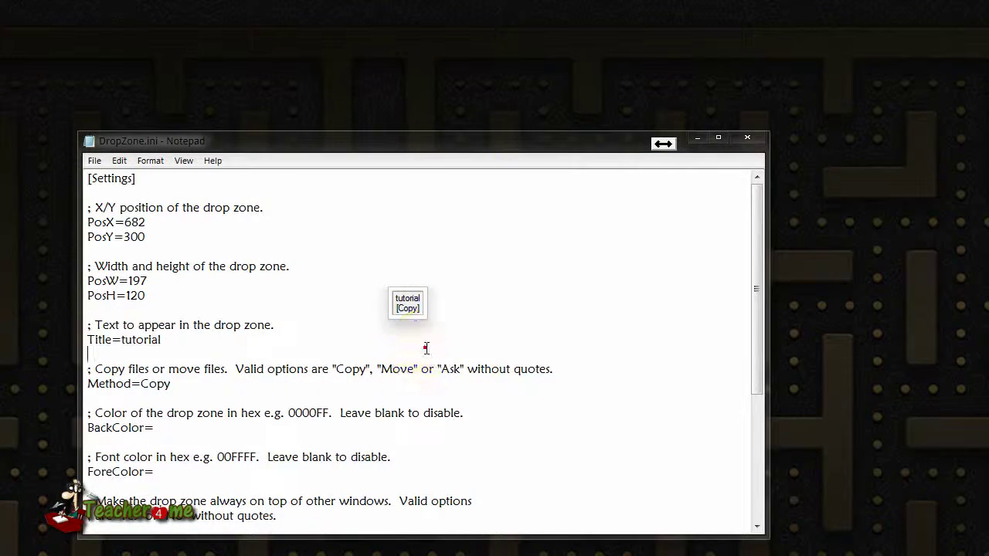
pyautogui.scroll(-5, 421, 348)
# Step: Replace 'C:' on the 1=Tut line with the pasted My Documents path and close Notepad
pyautogui.moveTo(167, 472); pyautogui.dragTo(234, 471)
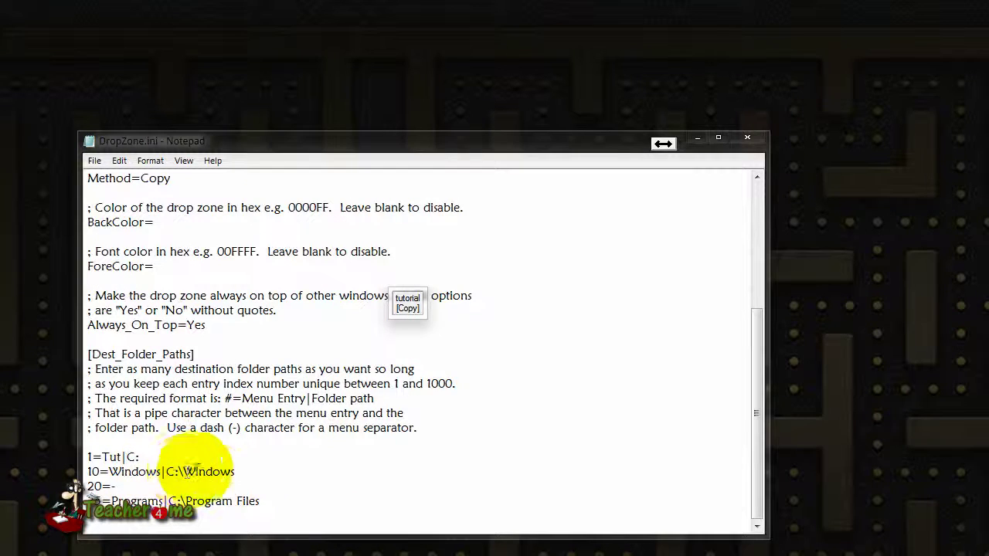
pyautogui.moveTo(127, 457); pyautogui.dragTo(139, 457)
pyautogui.rightClick(128, 456)
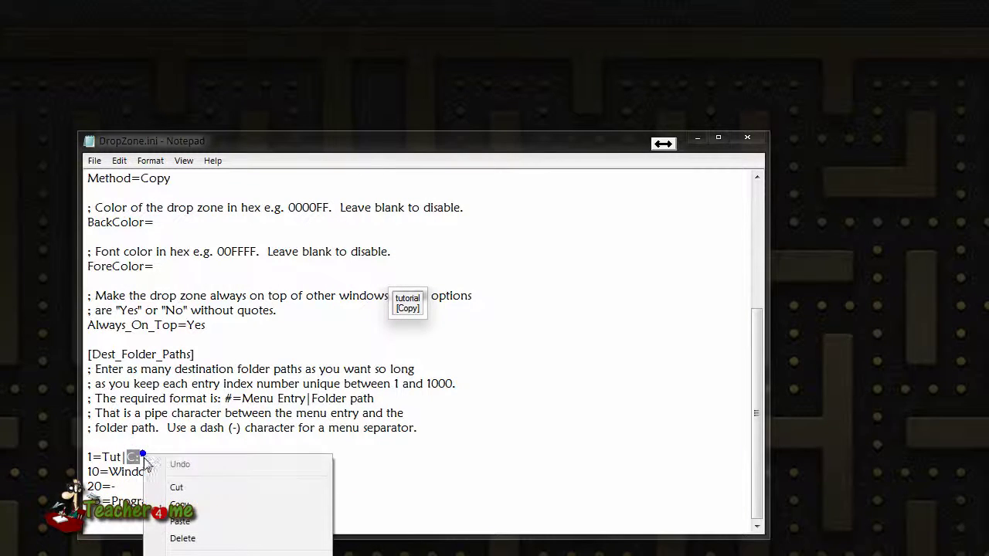
pyautogui.click(223, 519)
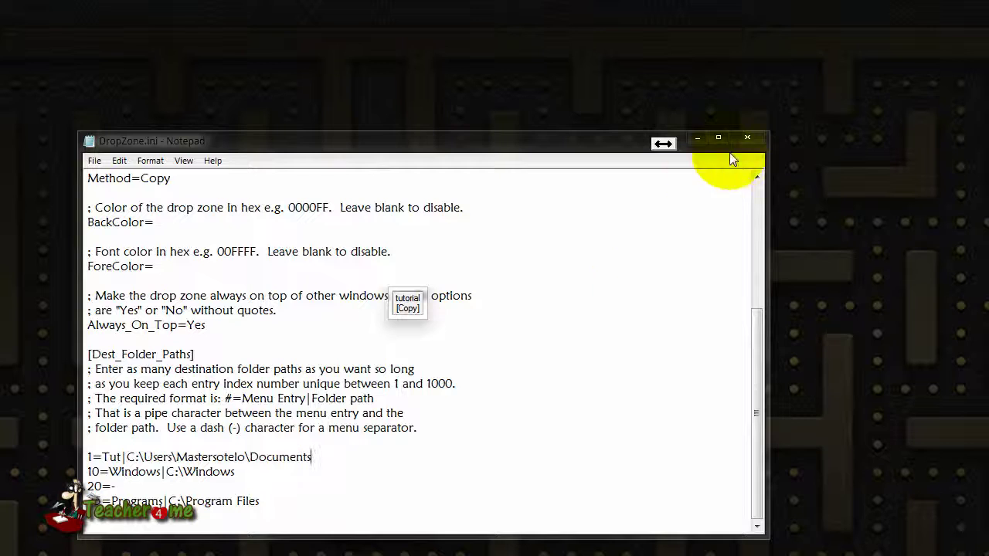
pyautogui.click(746, 138)
# Step: Save DropZone.ini, reload the drop box settings, and dismiss the folder permission prompt
pyautogui.click(317, 463)
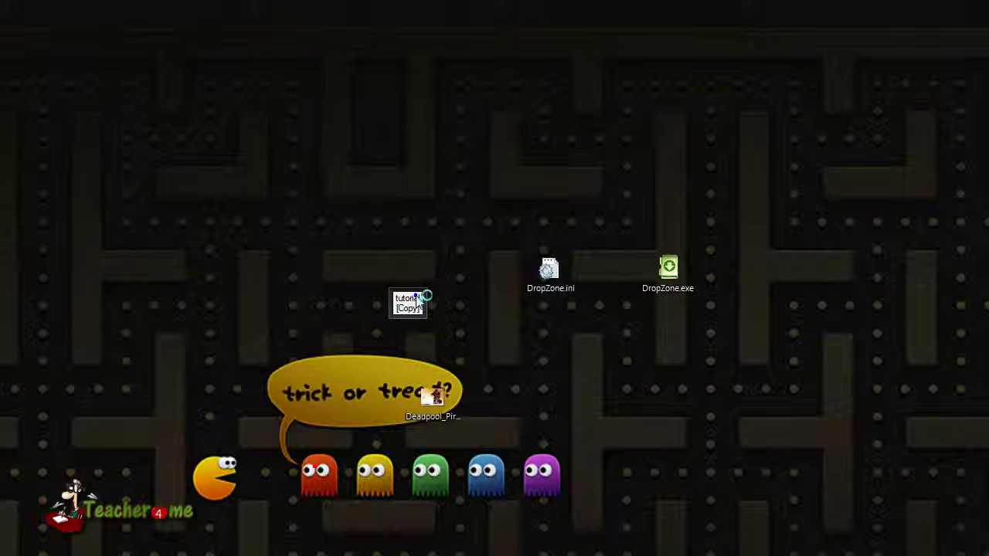
pyautogui.rightClick(417, 299)
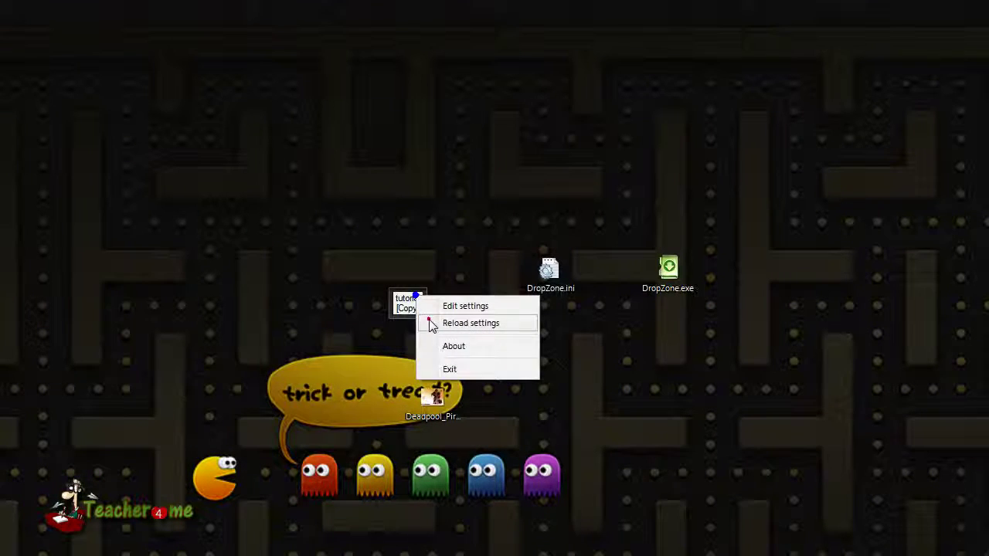
pyautogui.click(430, 324)
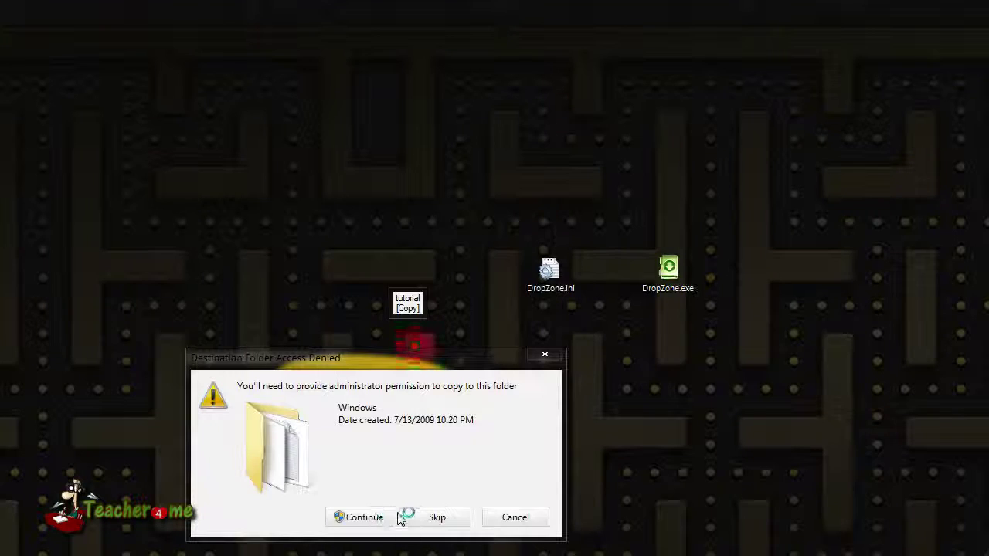
pyautogui.click(382, 517)
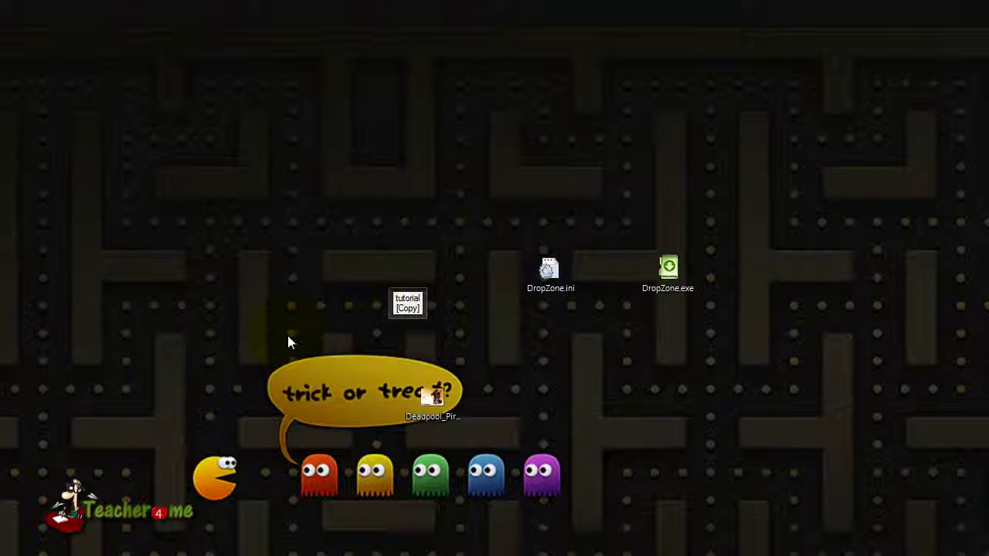
# Step: Drop the Deadpool image onto the tutorial box and send it to the Tut destination
pyautogui.press('super')
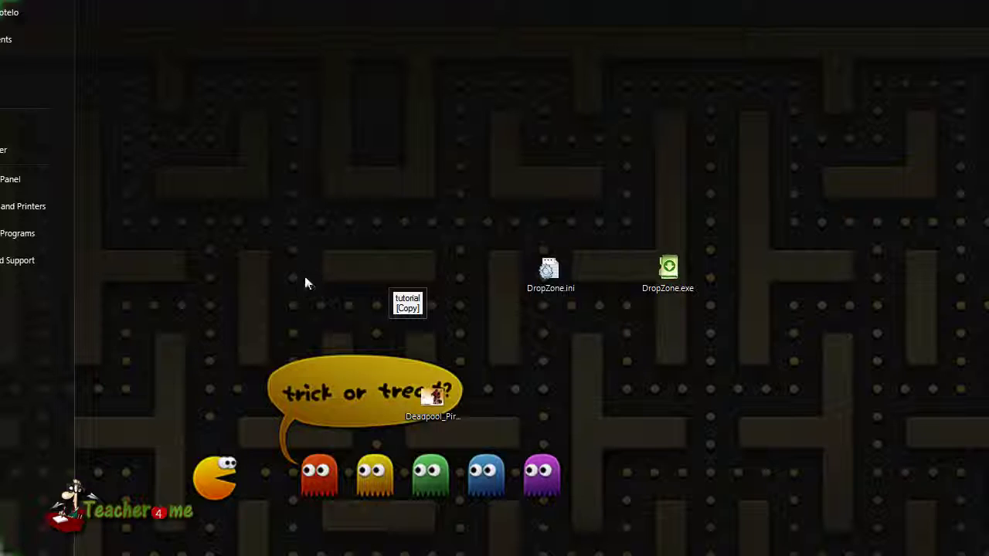
pyautogui.moveTo(433, 421); pyautogui.dragTo(403, 318)
pyautogui.click(442, 324)
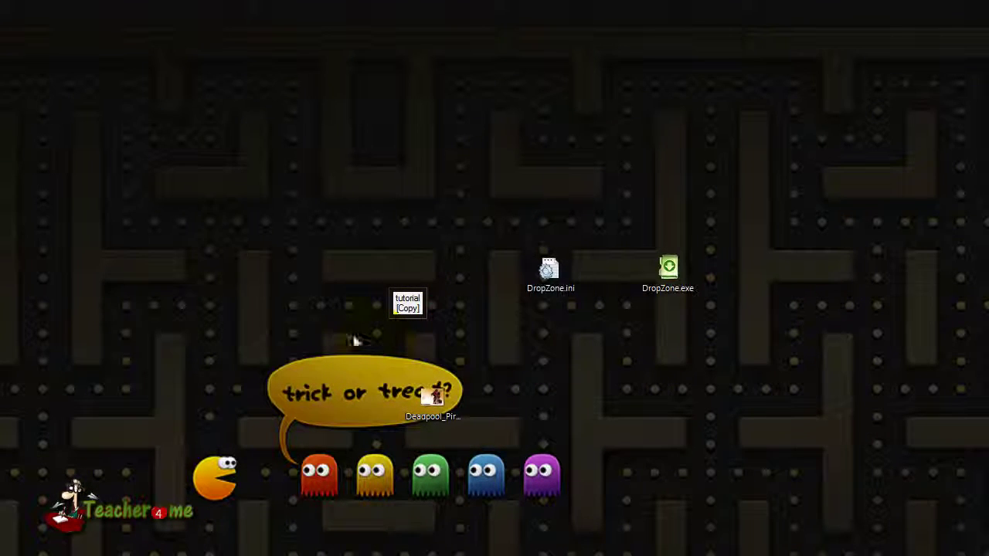
# Step: Open My Documents in Explorer and locate the copied Deadpool_Pirate_909.jpg
pyautogui.press('super')
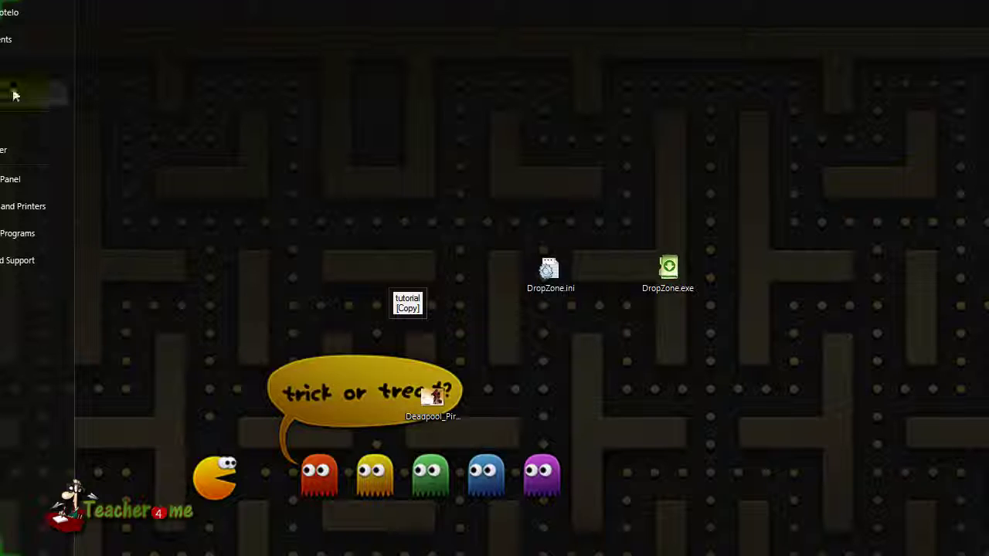
pyautogui.click(58, 27)
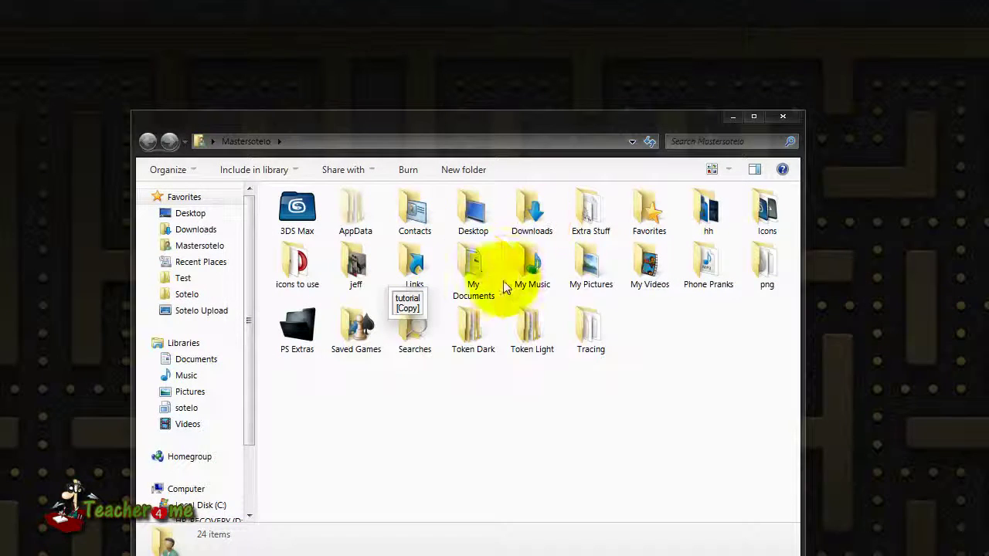
pyautogui.doubleClick(471, 272)
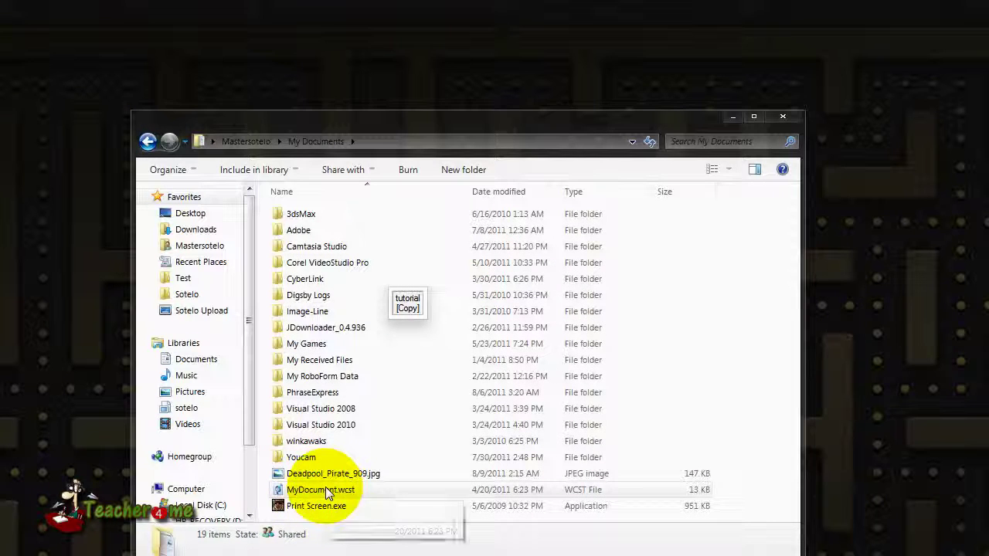
pyautogui.click(325, 474)
pyautogui.click(782, 117)
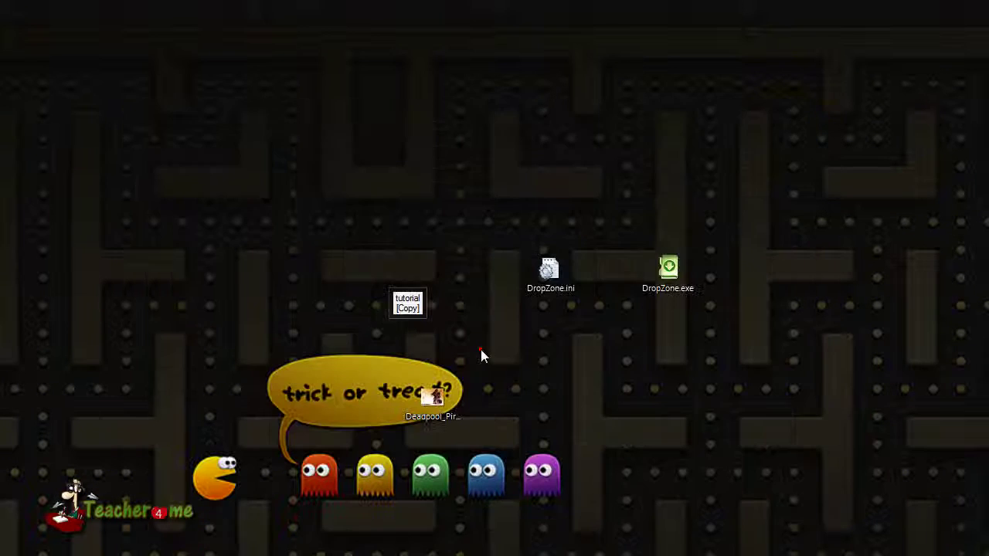